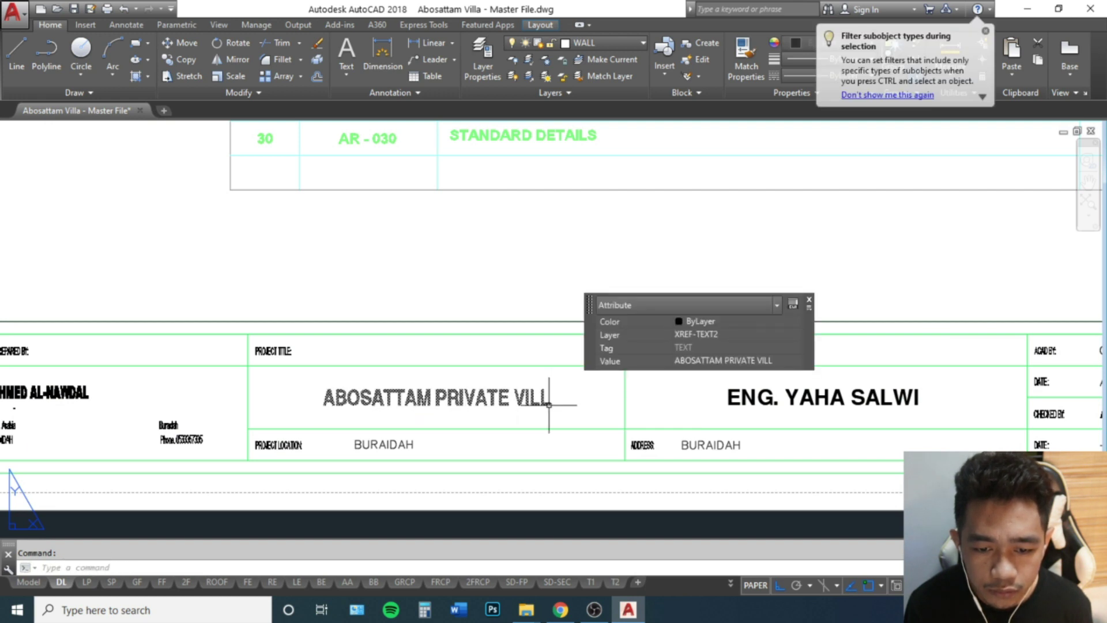
Correct the project title in the DL sheet's title block to ABOSATTAM PRIVATE VILLA
{"action": "double_click", "coordinate": [548, 404], "text": "ctrl"}
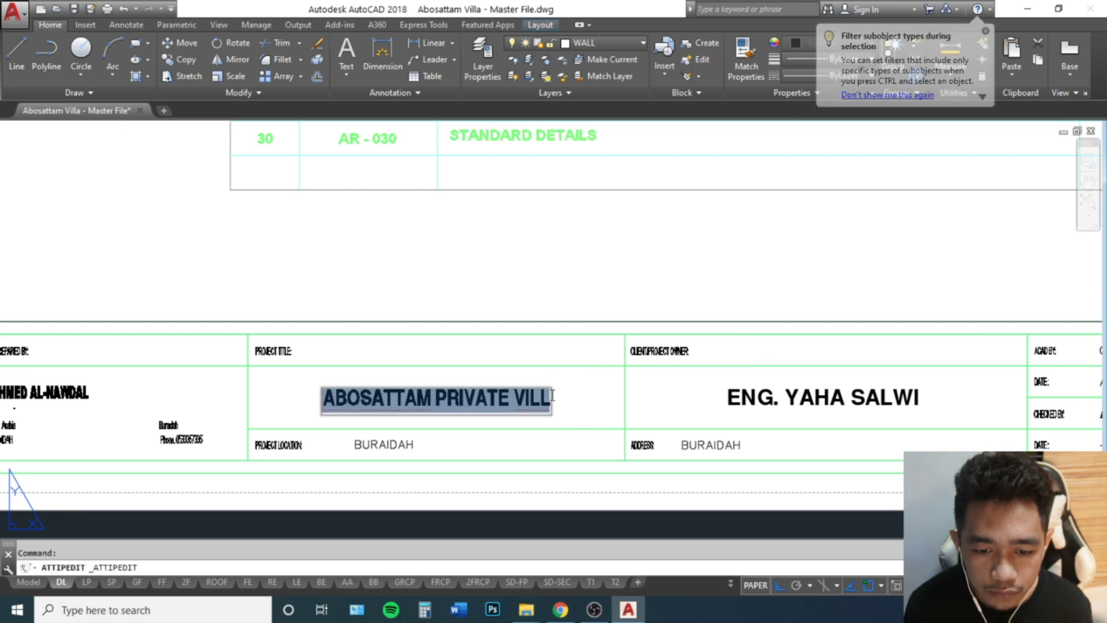
{"action": "key", "text": "End"}
{"action": "type", "text": "a"}
{"action": "key", "text": "BackSpace"}
{"action": "type", "text": "A"}
{"action": "key", "text": "Return"}
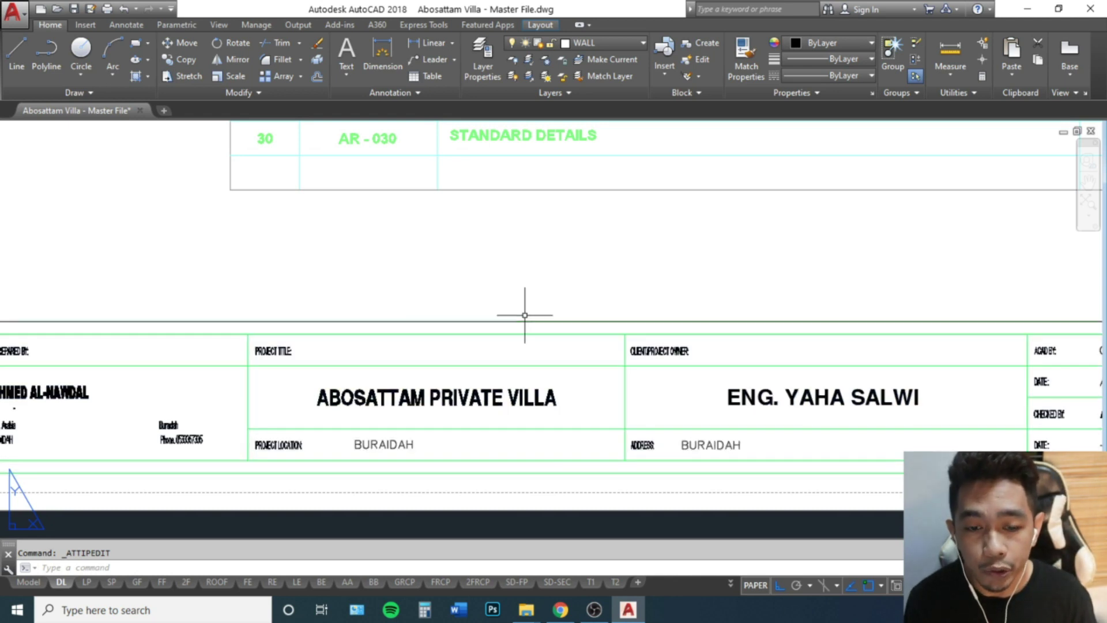
Examine the whole drawing list sheet and the LP lot plan layout, and return to the DL layout
{"action": "type", "text": "Z"}
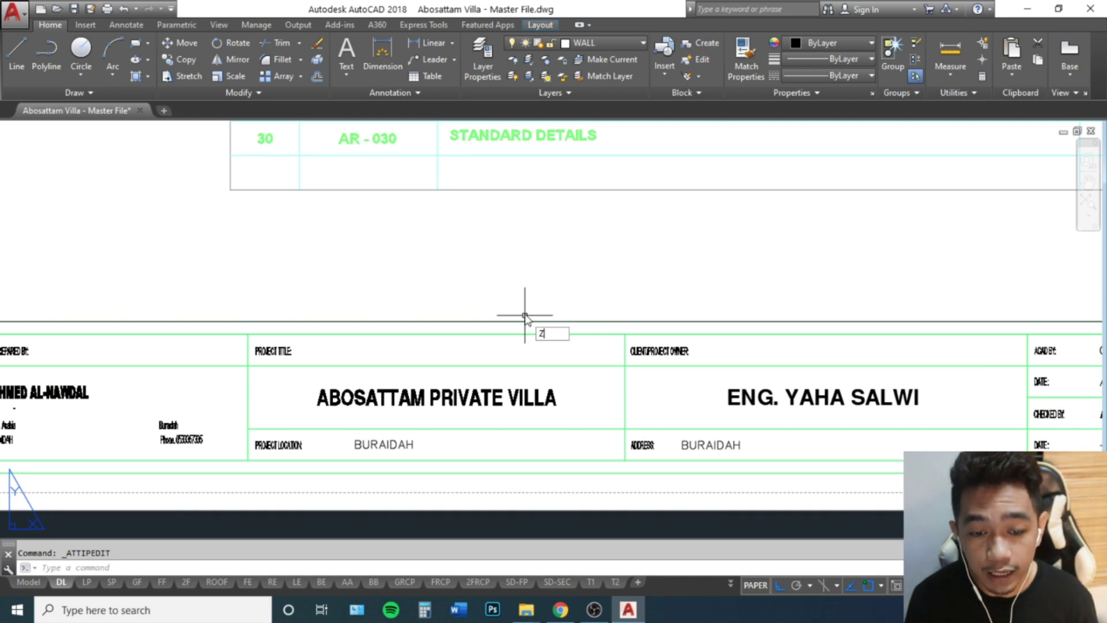
{"action": "key", "text": "Return"}
{"action": "type", "text": "E"}
{"action": "key", "text": "Return"}
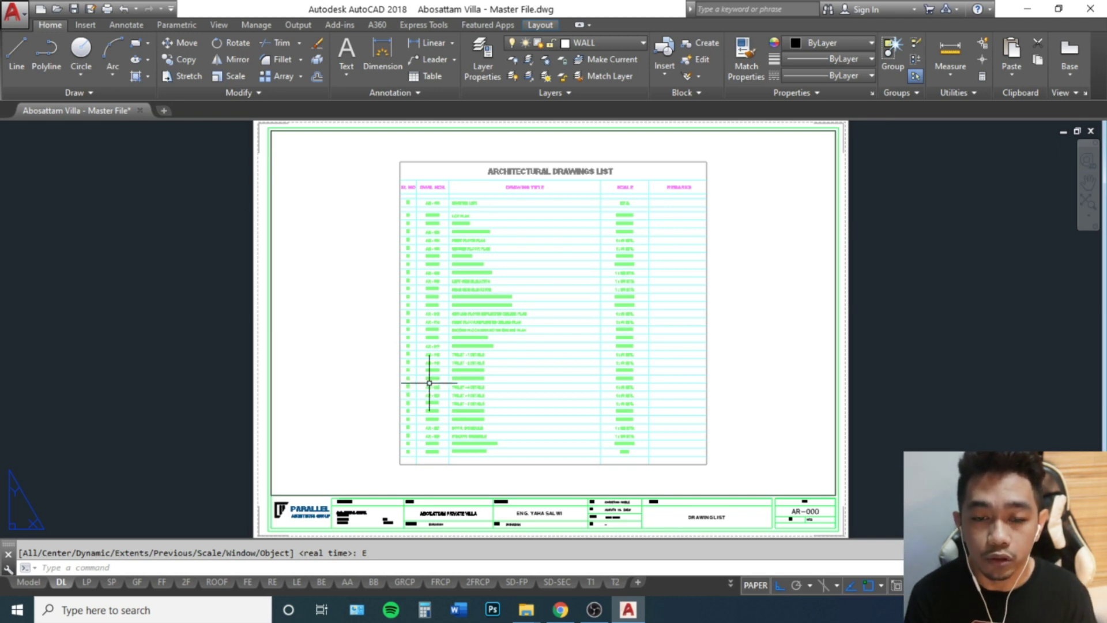
{"action": "left_click", "coordinate": [87, 582]}
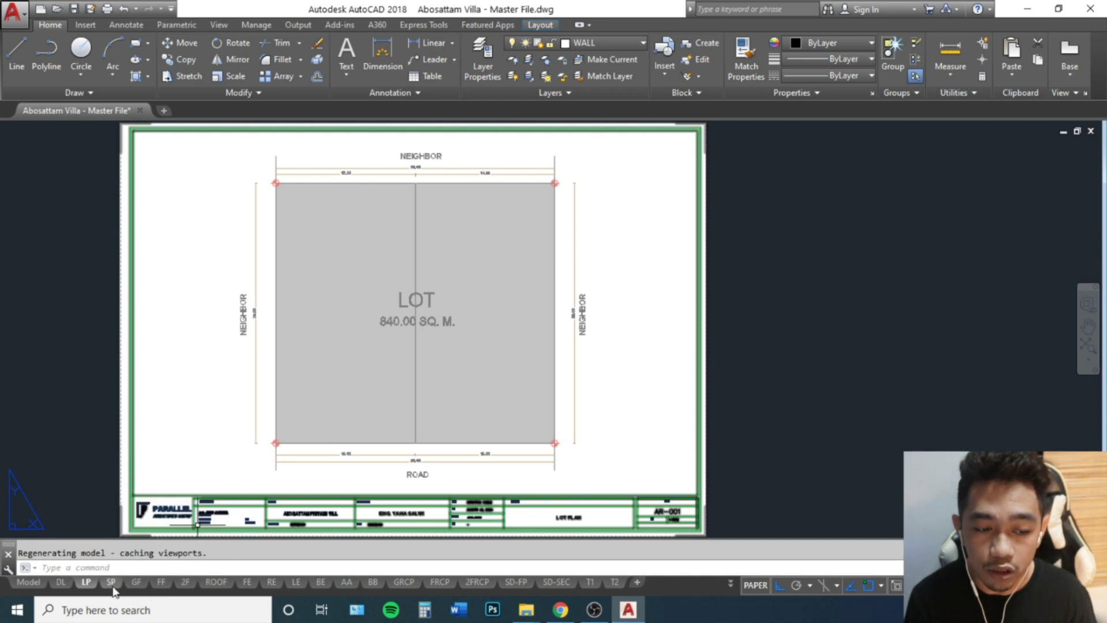
{"action": "mouse_move", "coordinate": [112, 585]}
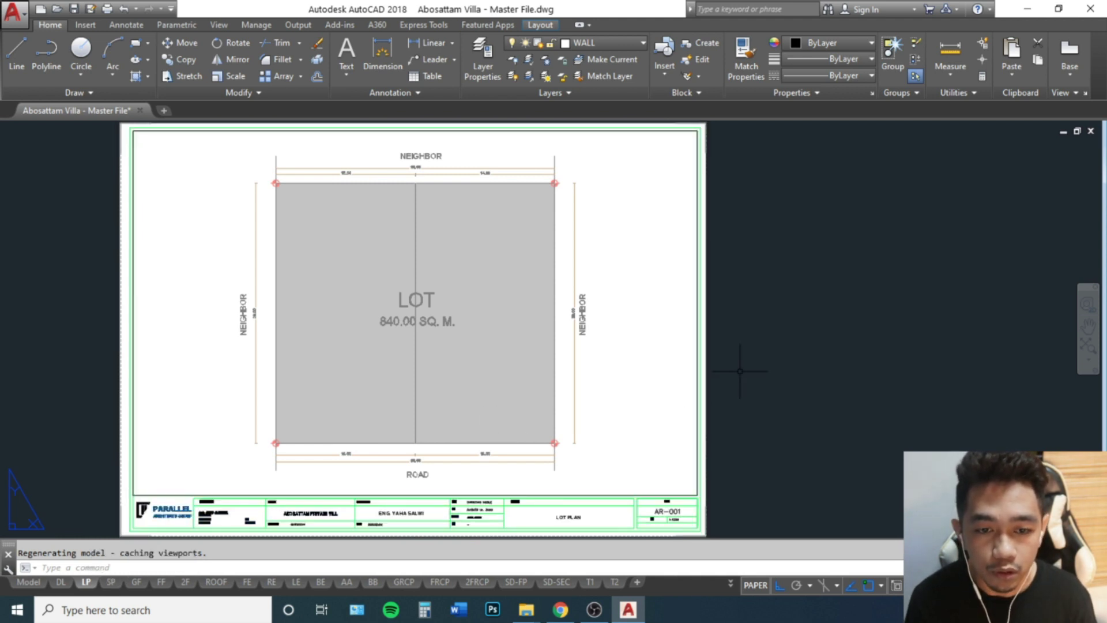
{"action": "mouse_move", "coordinate": [61, 586]}
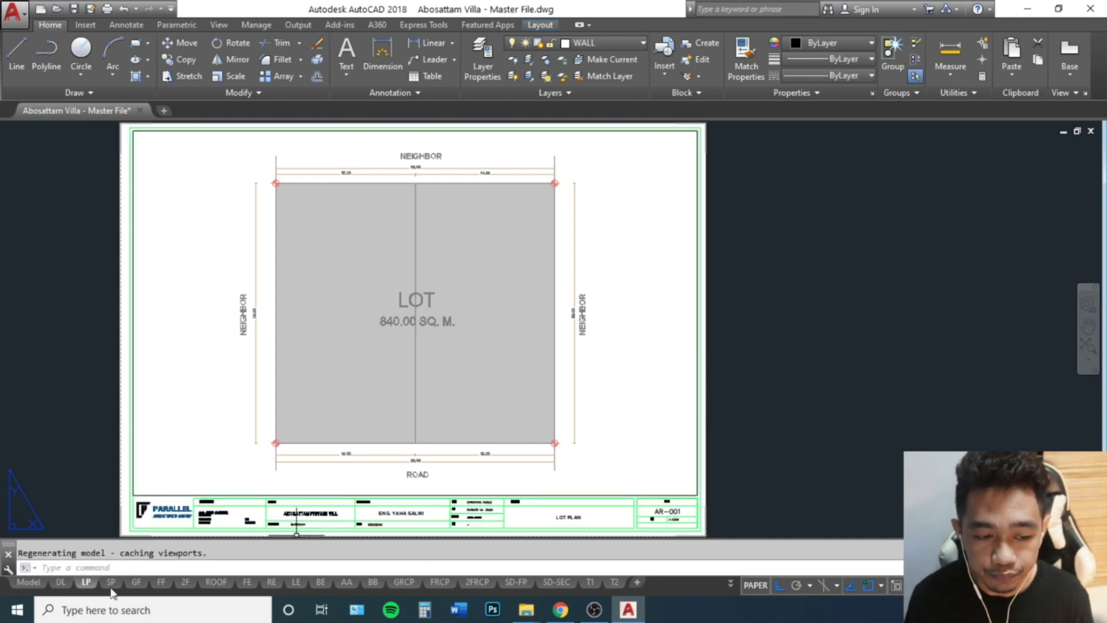
{"action": "left_click", "coordinate": [60, 583]}
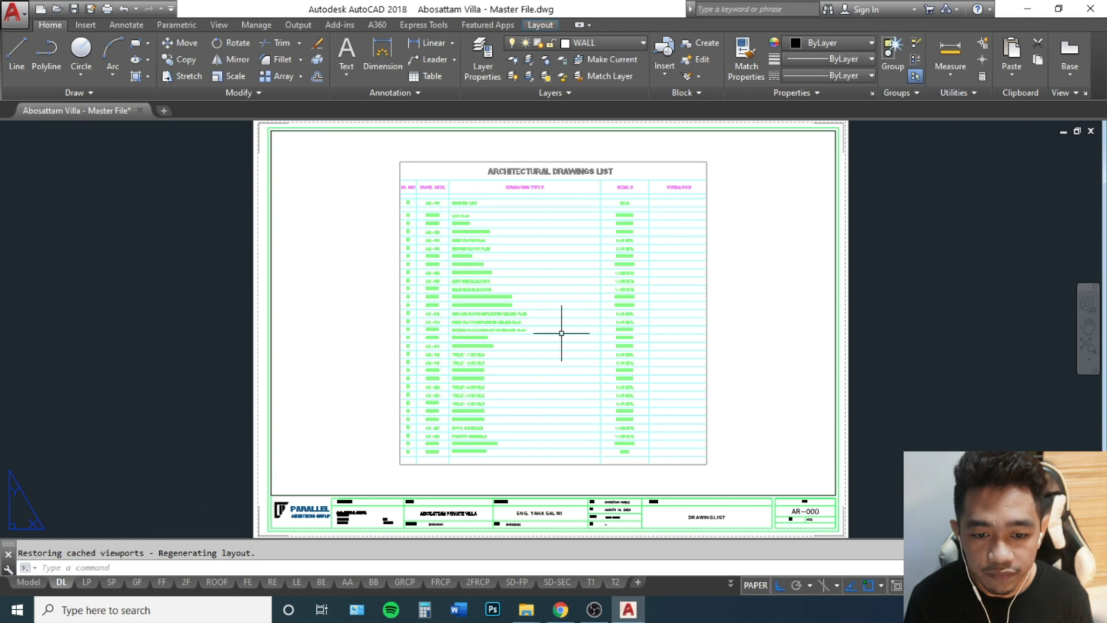
{"action": "key", "text": "Escape"}
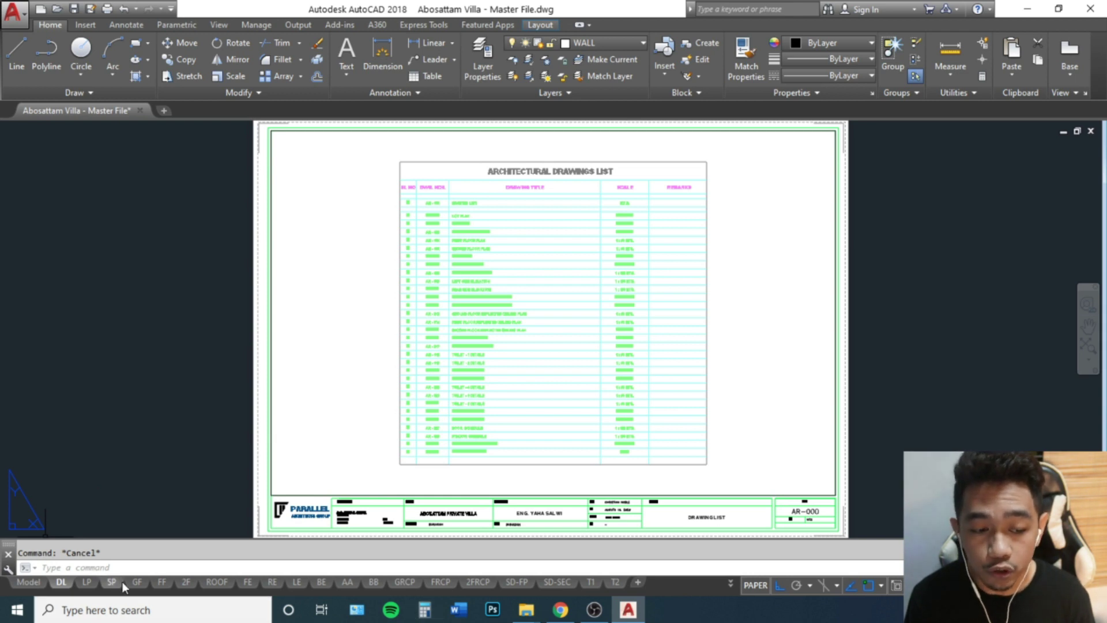
Switch to the T2 layout with the toilet details
{"action": "left_click", "coordinate": [616, 581]}
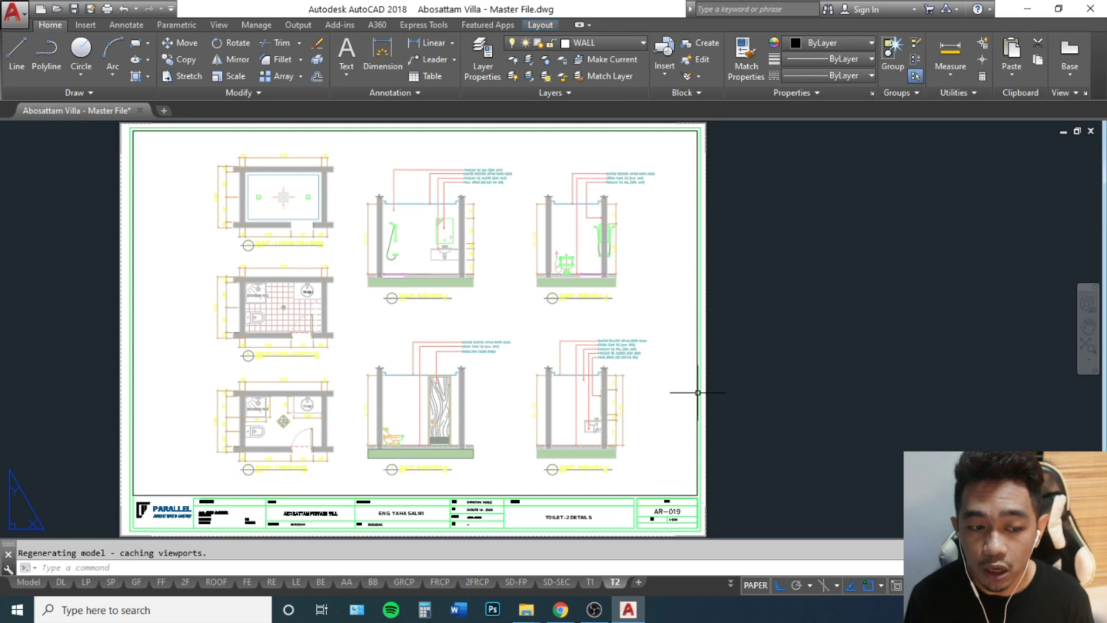
{"action": "middle_click_drag", "start_coordinate": [453, 395], "coordinate": [726, 325]}
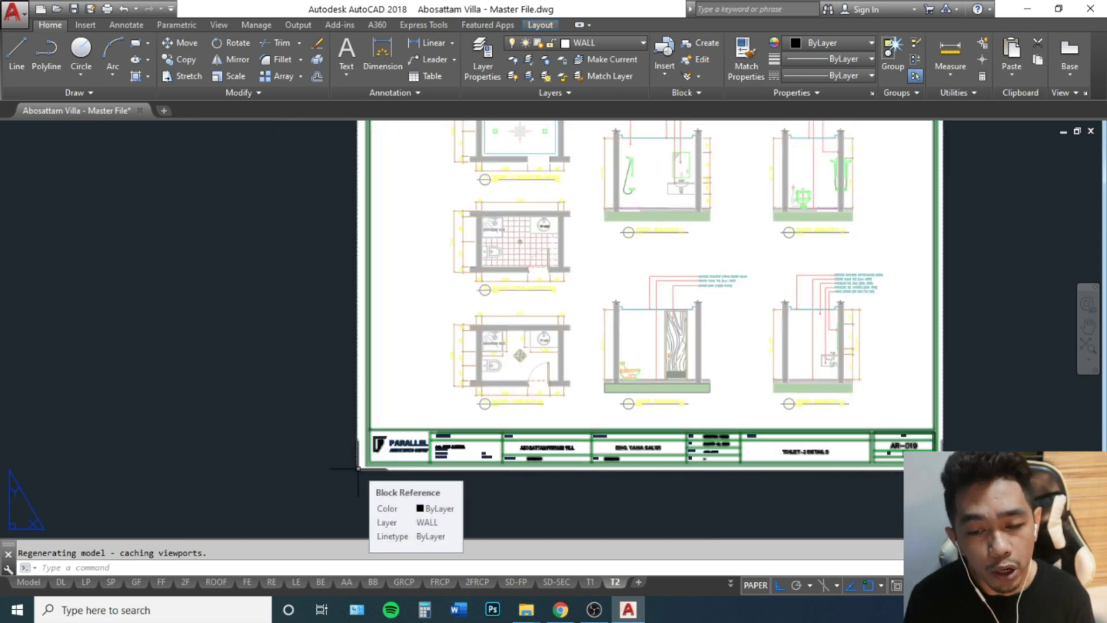
{"action": "scroll", "coordinate": [351, 469], "scroll_direction": "up", "scroll_amount": 4}
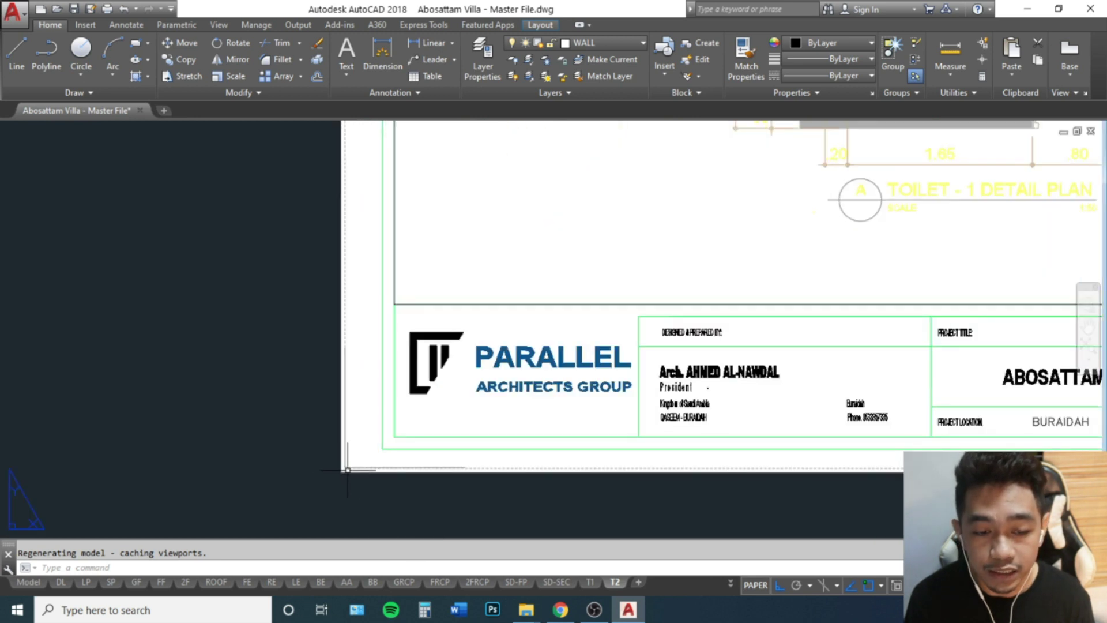
{"action": "type", "text": "pl"}
{"action": "key", "text": "Return"}
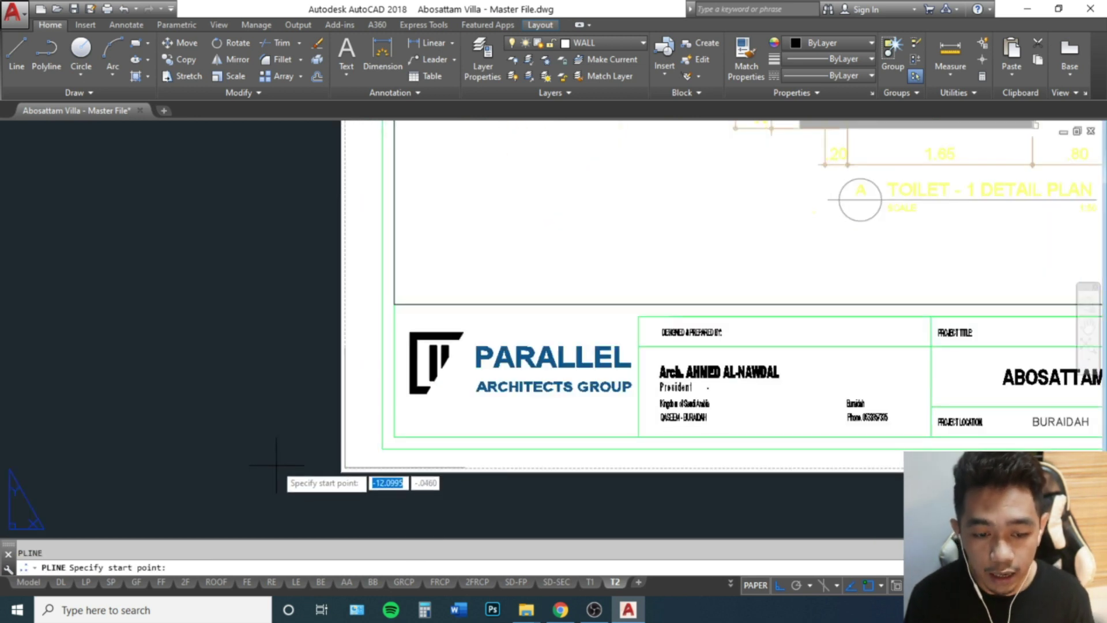
{"action": "type", "text": "0,0"}
{"action": "key", "text": "Return"}
{"action": "key", "text": "Escape"}
Draw a circle centred on the lower-left corner of the T2 sheet's printable area
{"action": "type", "text": "c"}
{"action": "key", "text": "Return"}
{"action": "left_click", "coordinate": [345, 467]}
{"action": "left_click", "coordinate": [225, 406]}
{"action": "left_click", "coordinate": [218, 404]}
{"action": "left_click", "coordinate": [188, 467]}
{"action": "key", "text": "Escape"}
Erase the circle around the T2 sheet's lower-left corner
{"action": "left_click", "coordinate": [187, 455]}
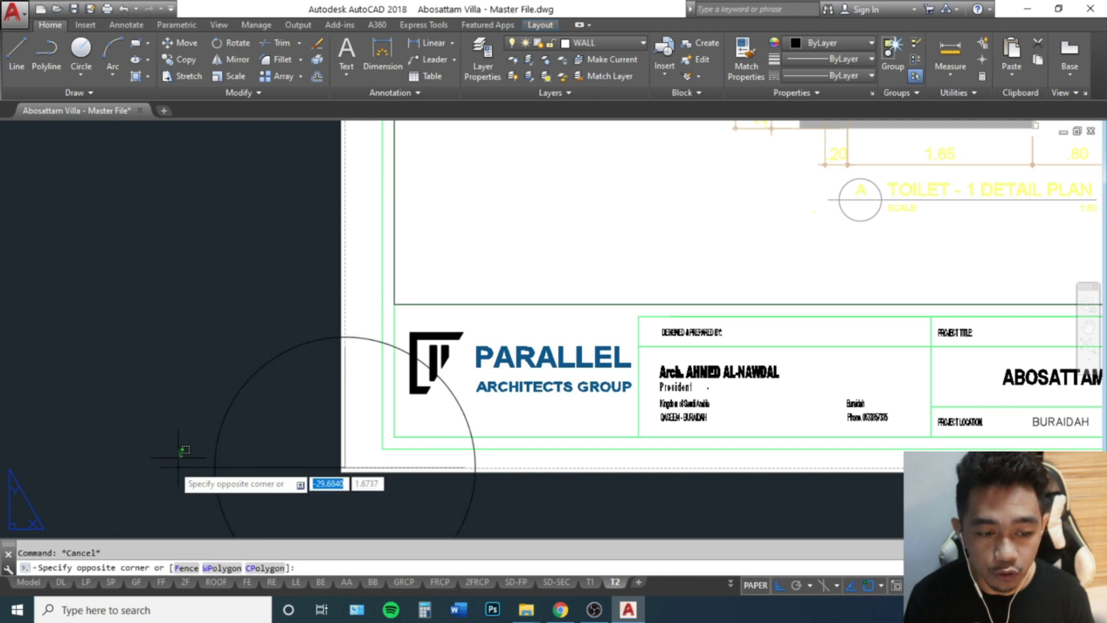
{"action": "left_click", "coordinate": [162, 495]}
{"action": "type", "text": "e"}
{"action": "key", "text": "Return"}
{"action": "left_click", "coordinate": [296, 457]}
{"action": "left_click", "coordinate": [190, 371]}
{"action": "type", "text": "e"}
{"action": "key", "text": "Return"}
Open the plot settings for the T2 layout and choose Extents as the plot area
{"action": "type", "text": "z"}
{"action": "key", "text": "Return"}
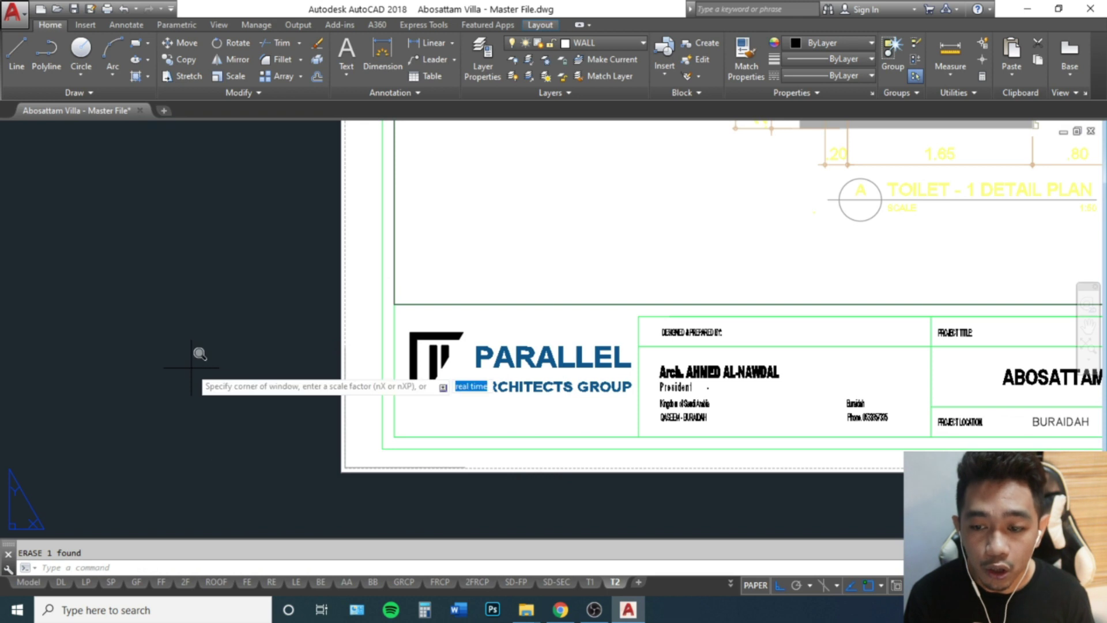
{"action": "type", "text": "e"}
{"action": "key", "text": "Return"}
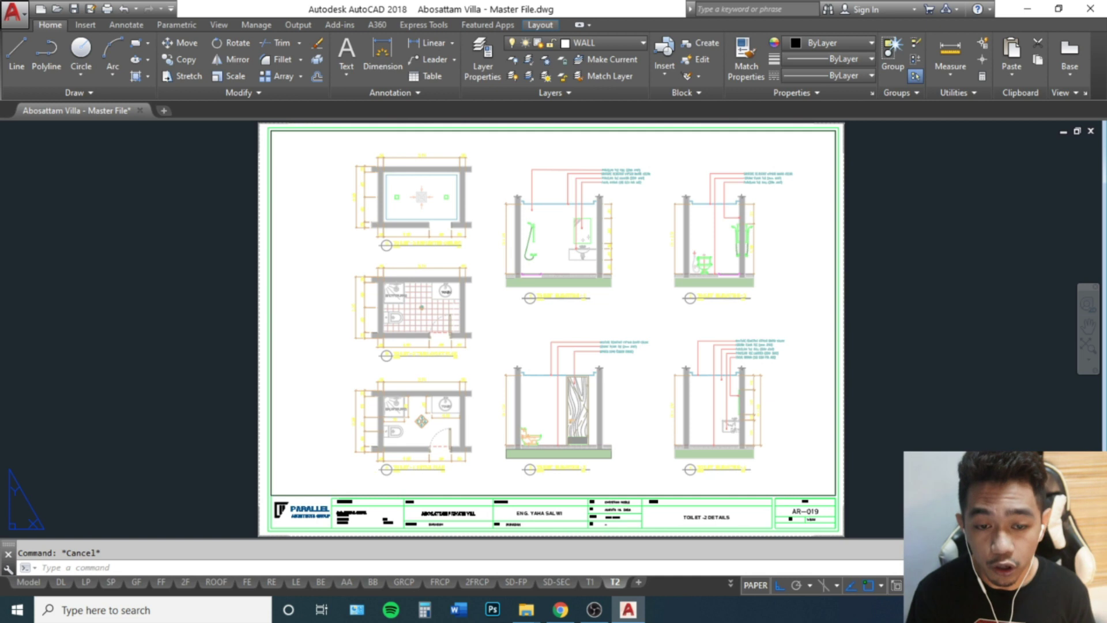
{"action": "key", "text": "ctrl+p"}
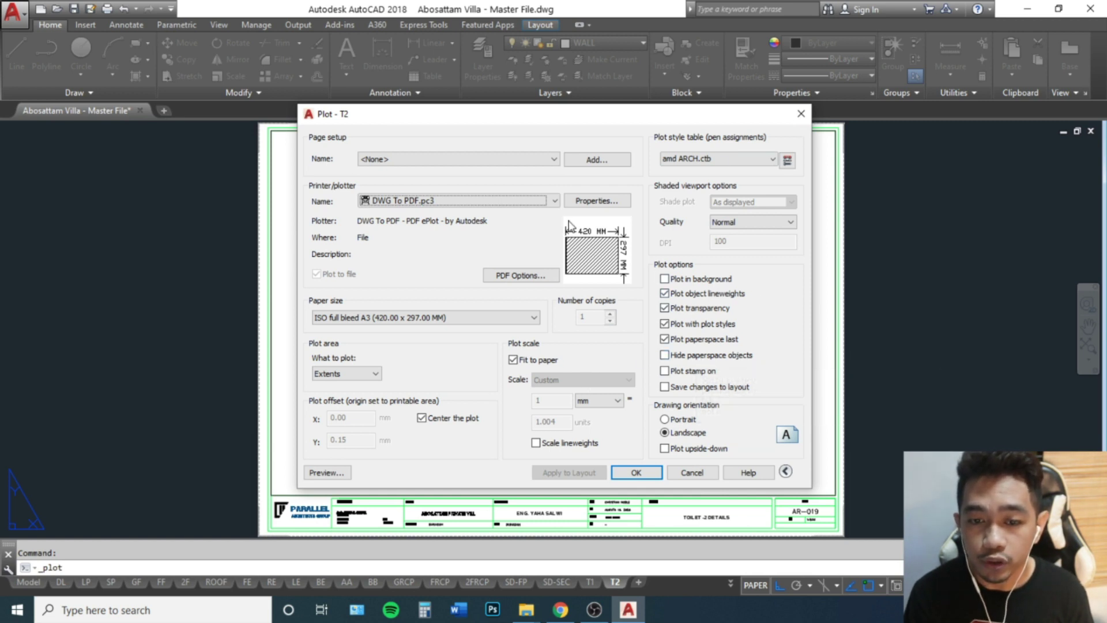
{"action": "mouse_move", "coordinate": [571, 225]}
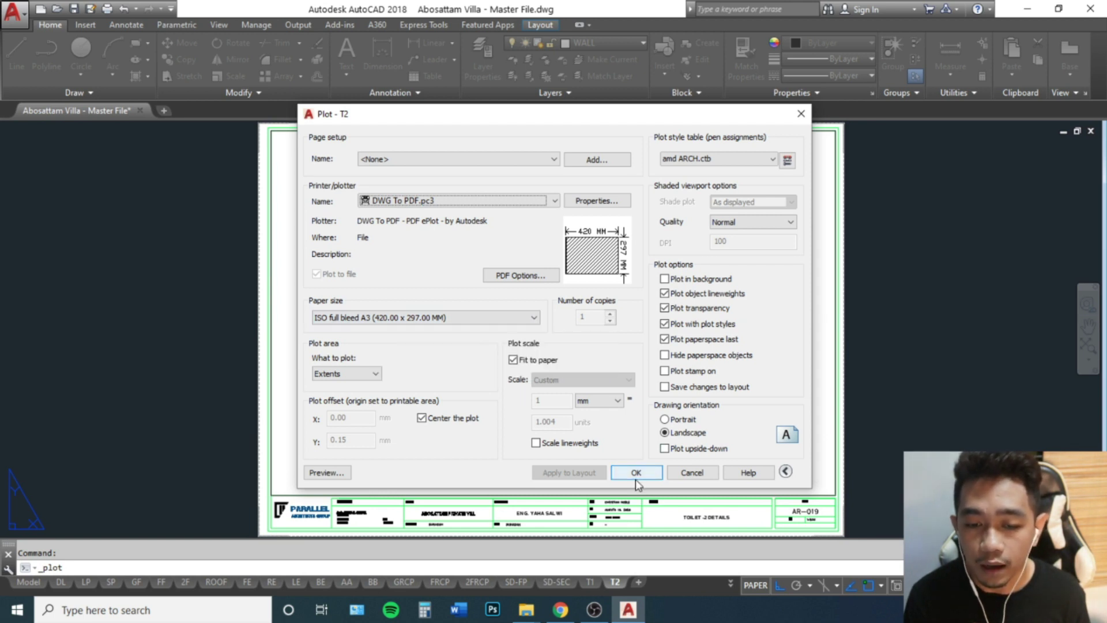
{"action": "left_click", "coordinate": [370, 380]}
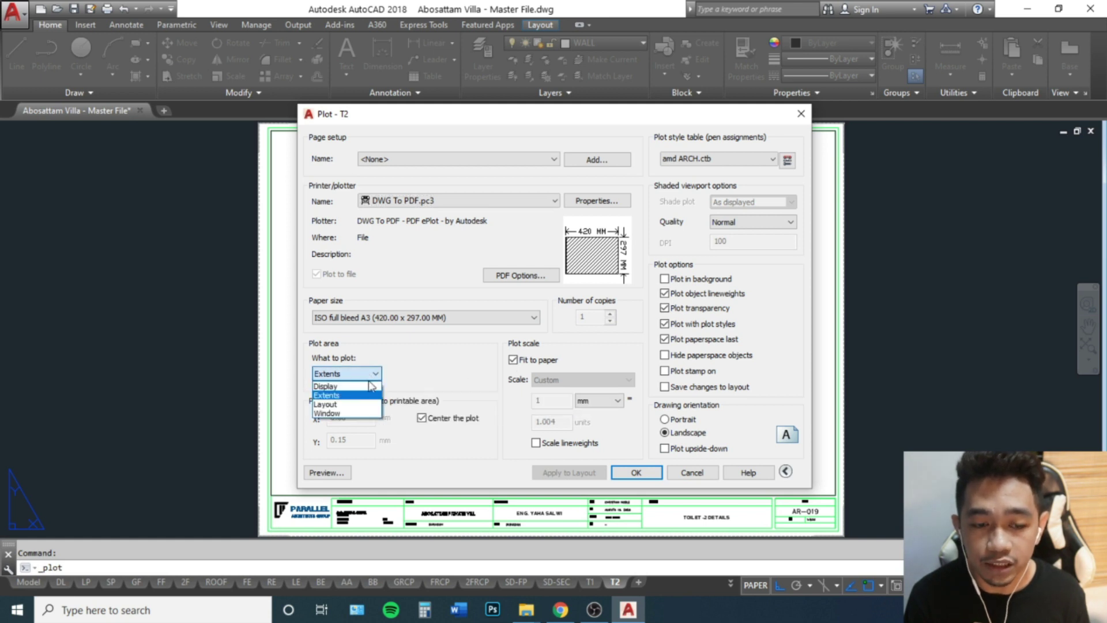
{"action": "left_click", "coordinate": [366, 397]}
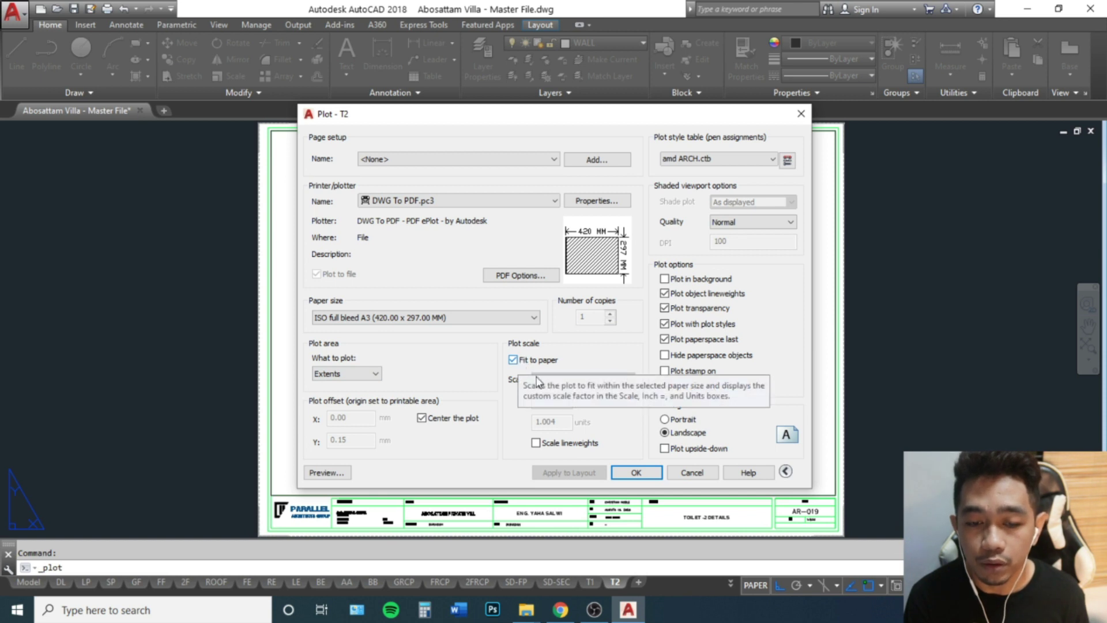
Disable Fit to paper, set the plot scale to 1 mm = 1 unit, and apply it to the layout
{"action": "left_click", "coordinate": [514, 361]}
{"action": "left_click", "coordinate": [563, 421]}
{"action": "double_click", "coordinate": [563, 421]}
{"action": "type", "text": "0"}
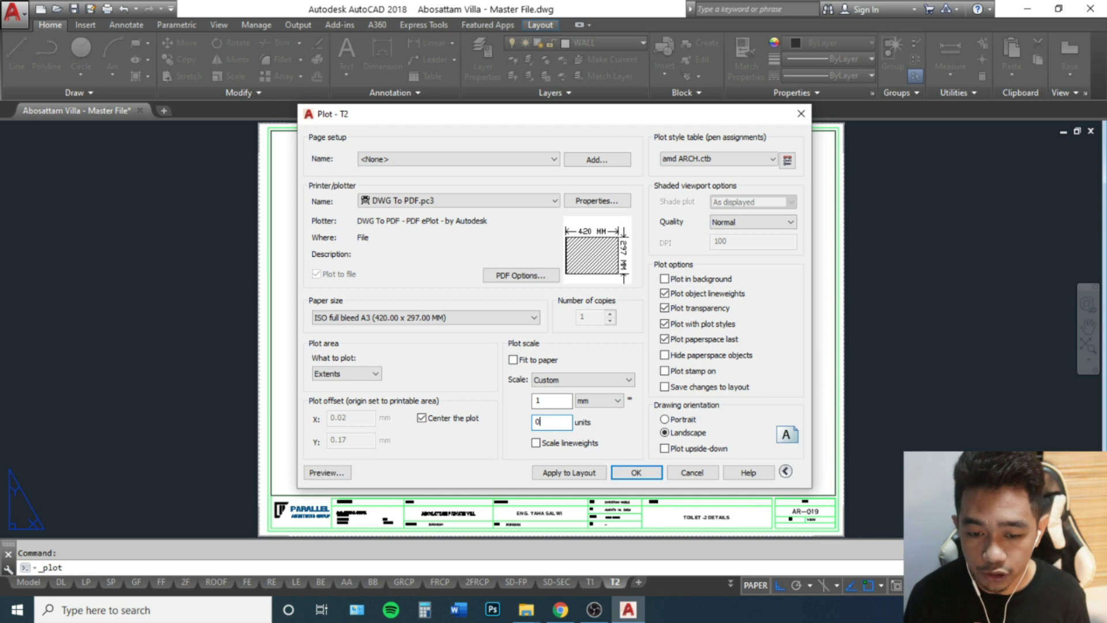
{"action": "key", "text": "BackSpace"}
{"action": "type", "text": "1"}
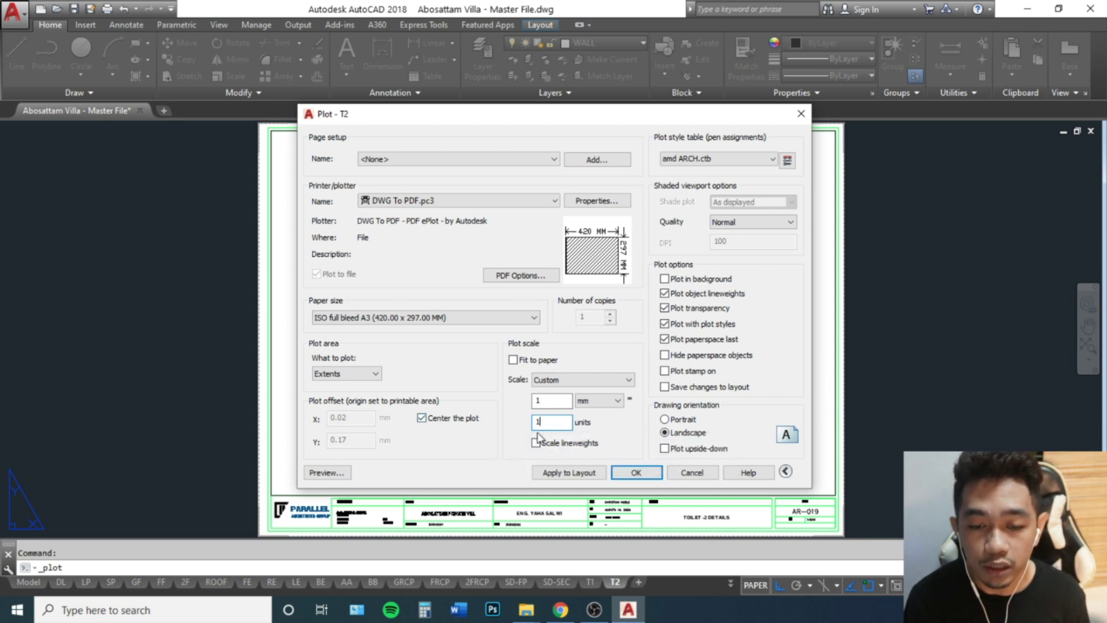
{"action": "left_click", "coordinate": [562, 472]}
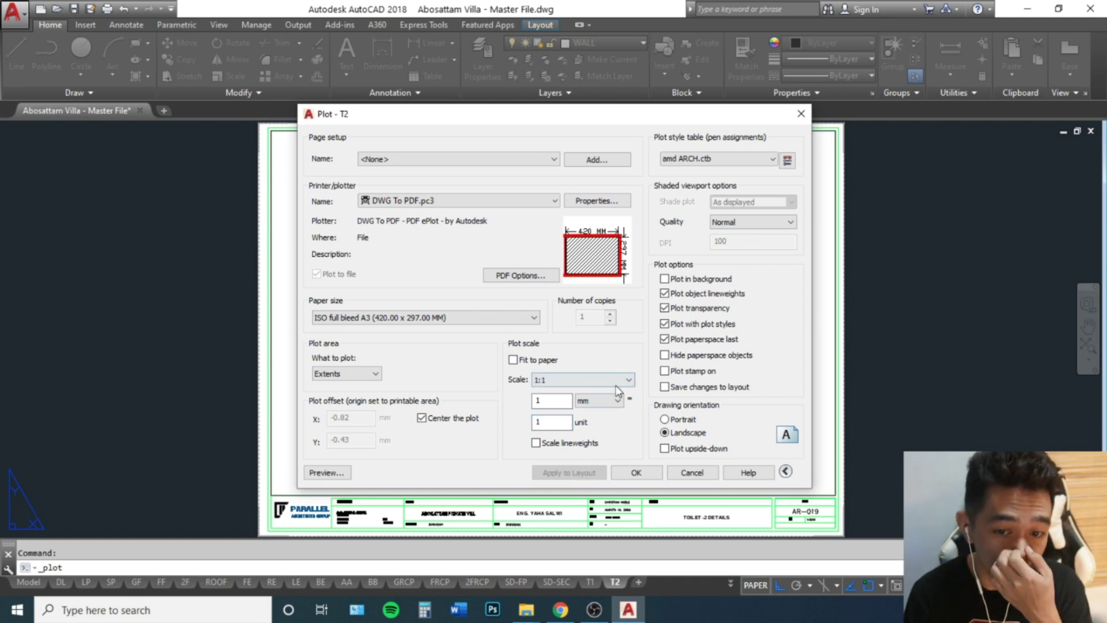
Review the available plot style tables and the new page setup naming, and leave the plot settings without plotting
{"action": "left_click", "coordinate": [759, 160]}
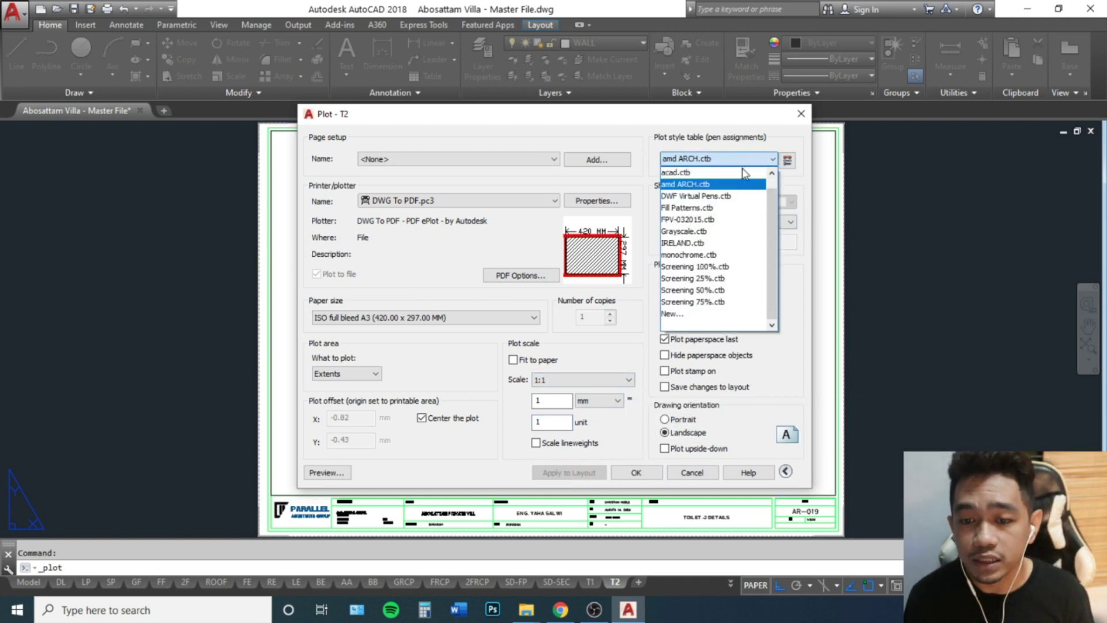
{"action": "left_click", "coordinate": [804, 190]}
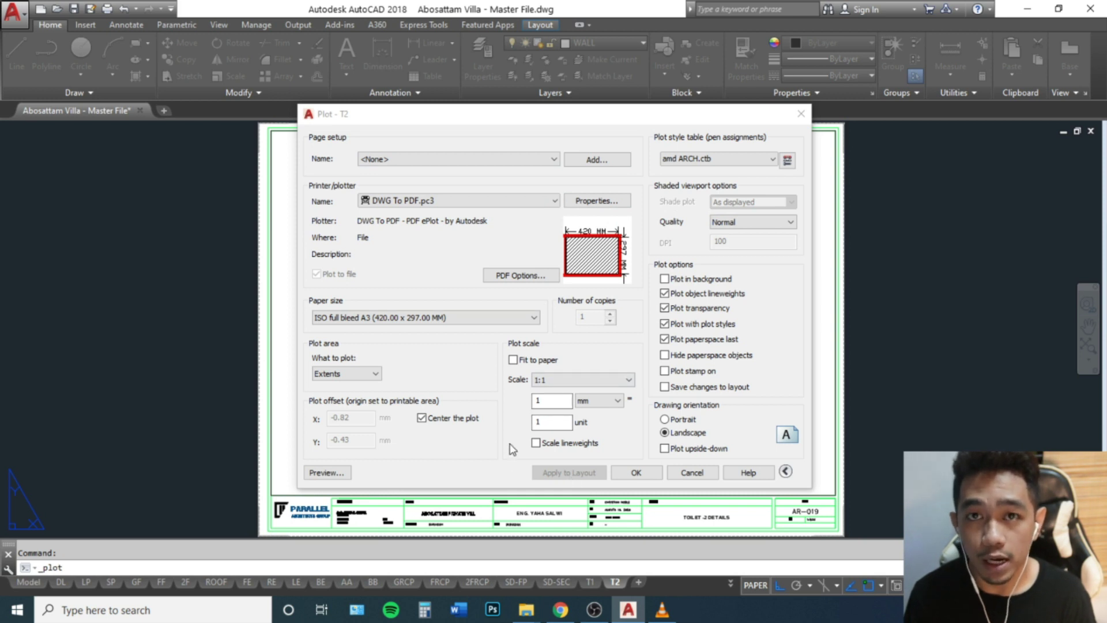
{"action": "left_click", "coordinate": [594, 610]}
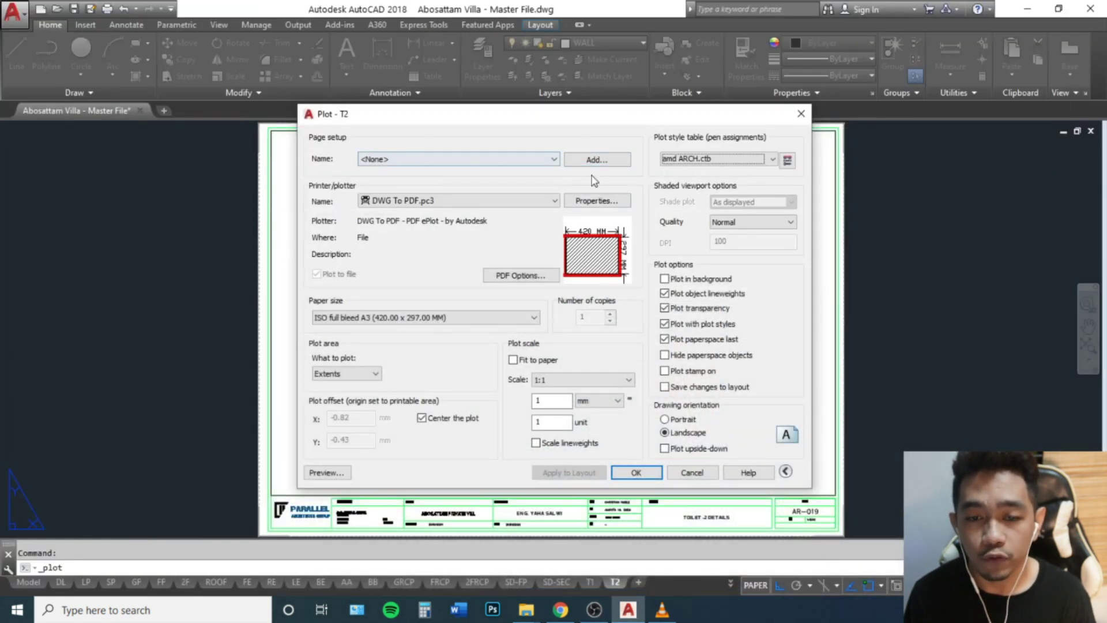
{"action": "left_click", "coordinate": [608, 166]}
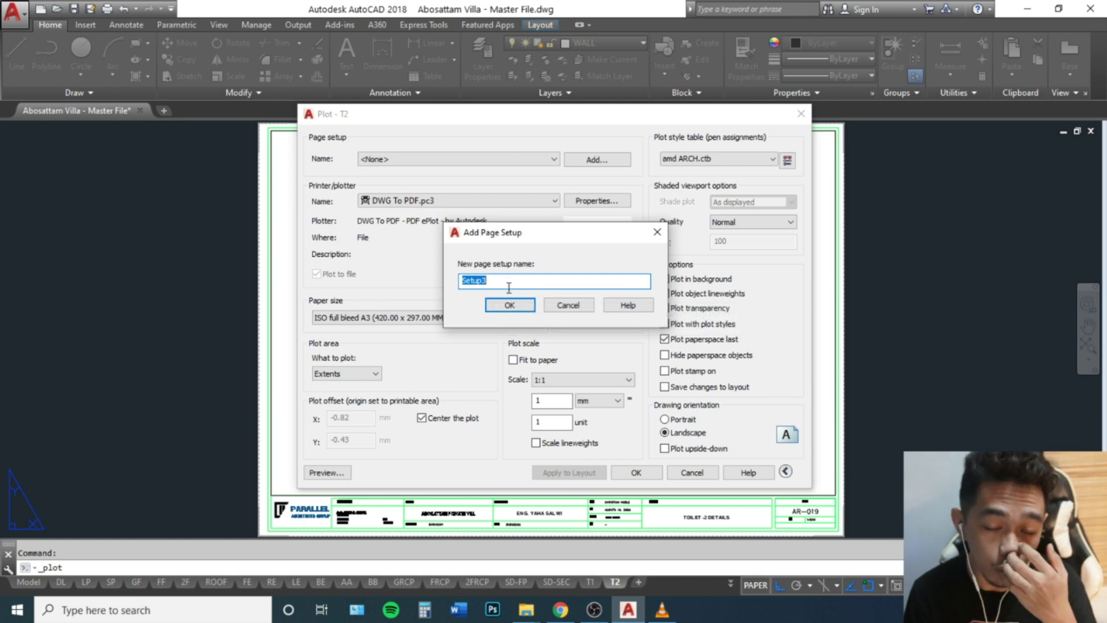
{"action": "left_click", "coordinate": [576, 306]}
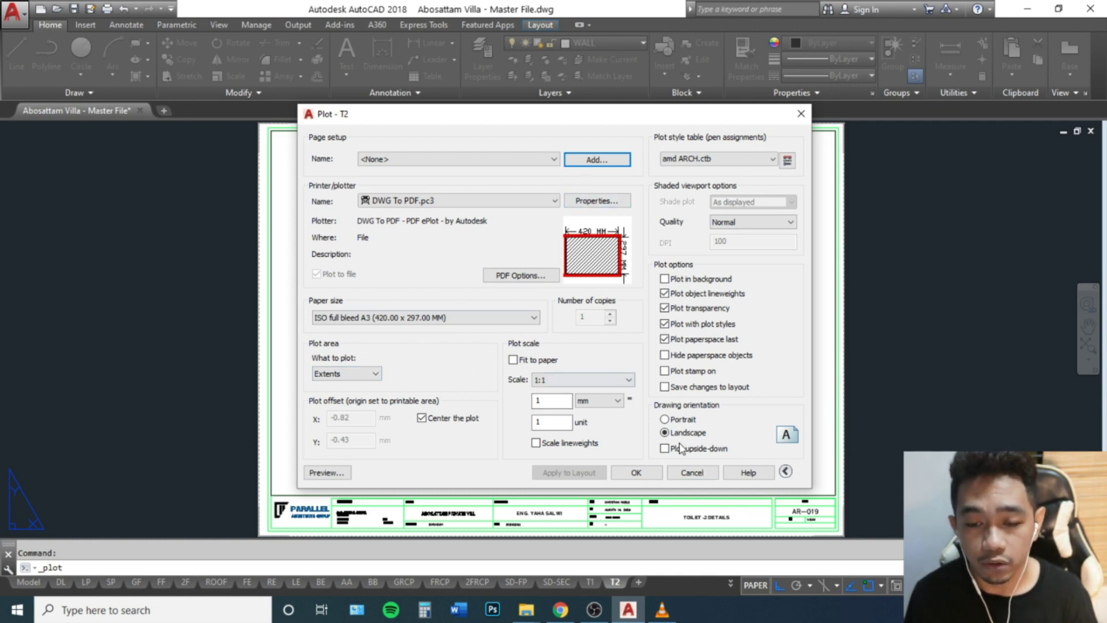
{"action": "left_click", "coordinate": [692, 473]}
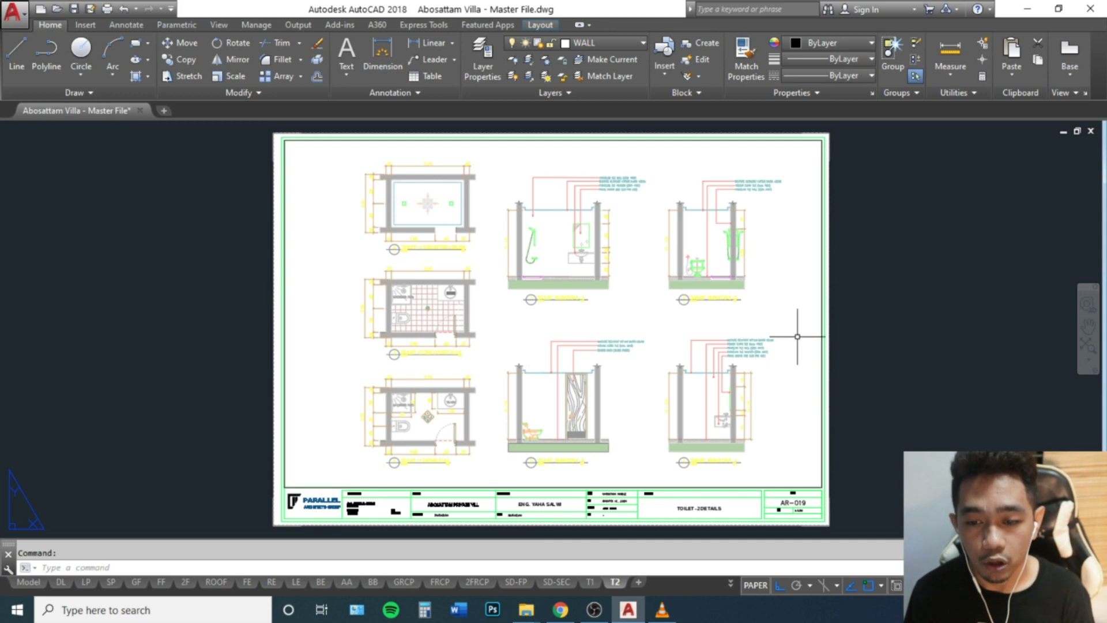
Run PUBLISH, remove the Model sheet from the list of sheets, and select the DL sheet
{"action": "key", "text": "Escape"}
{"action": "type", "text": "PU"}
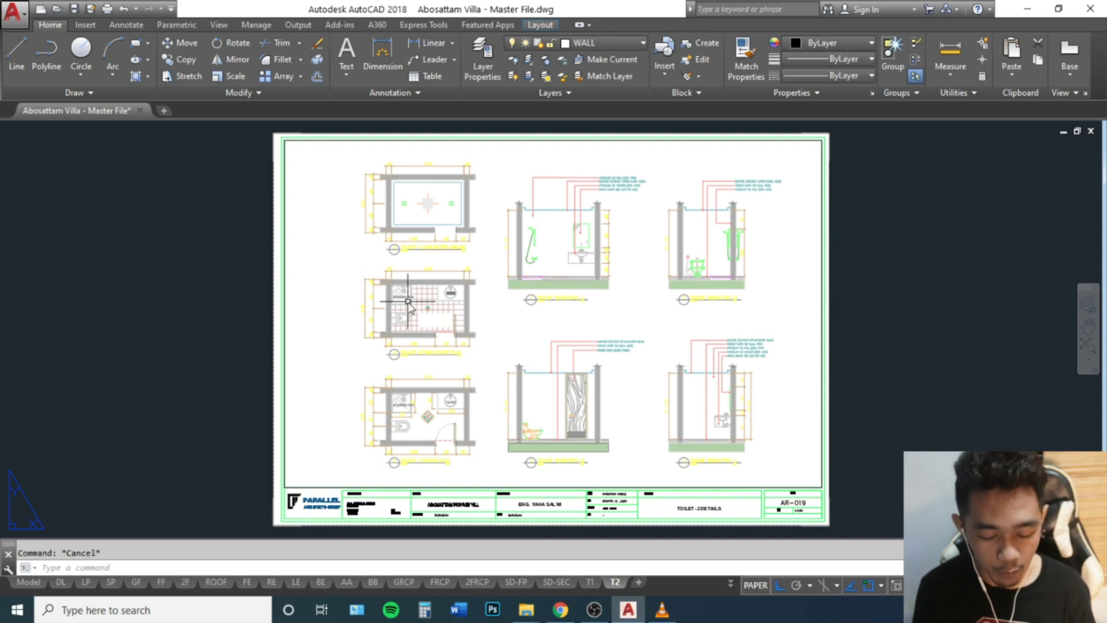
{"action": "type", "text": "BLISH"}
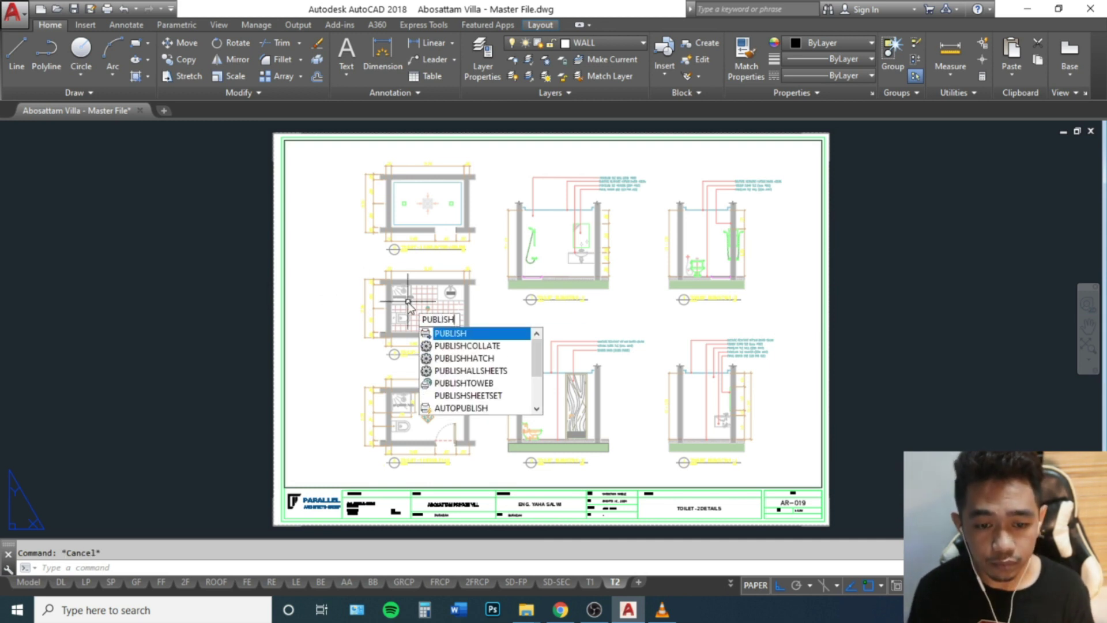
{"action": "key", "text": "Return"}
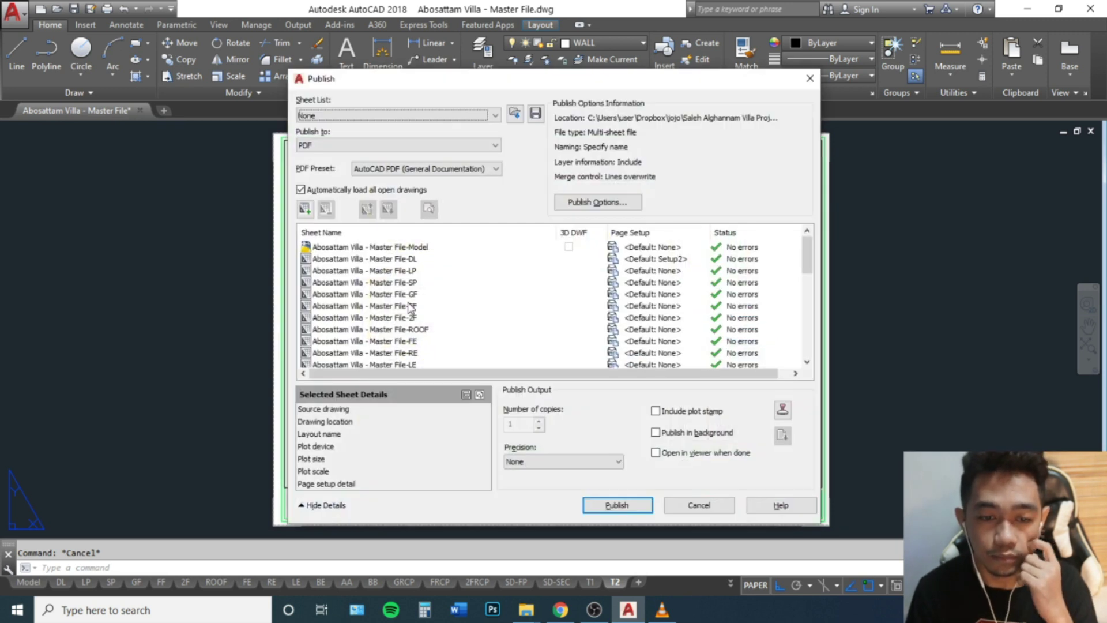
{"action": "left_click", "coordinate": [364, 247]}
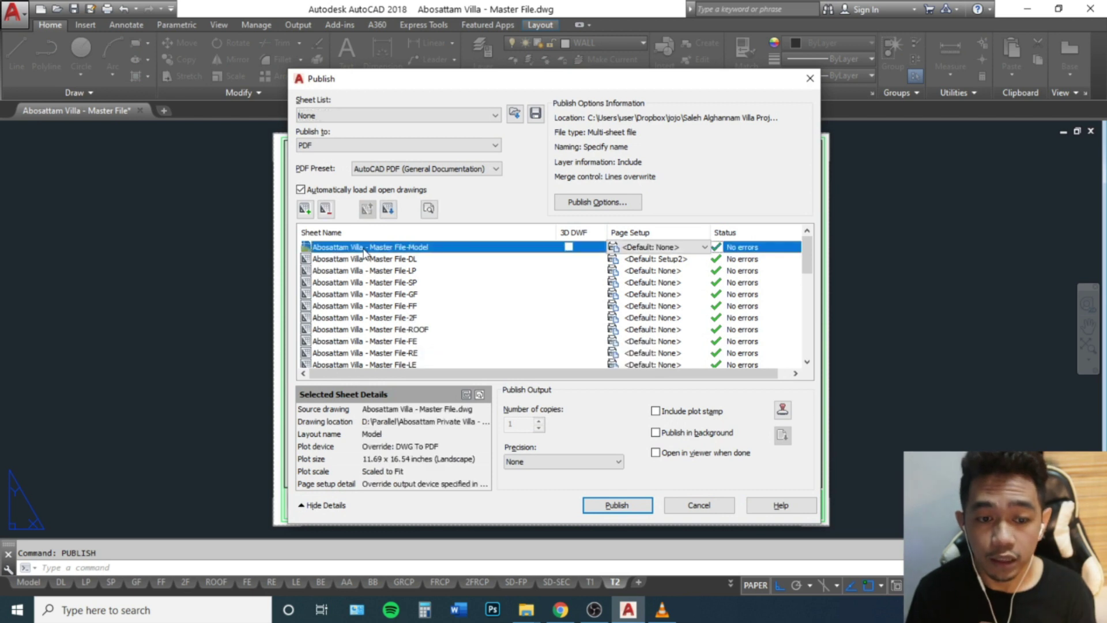
{"action": "left_click", "coordinate": [329, 213]}
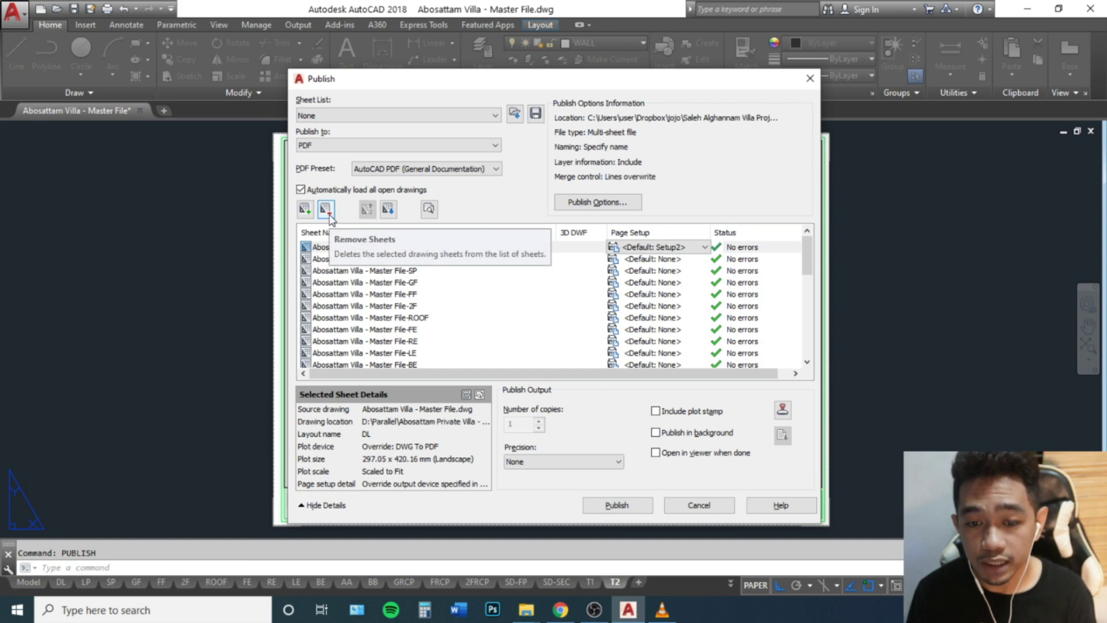
{"action": "left_click", "coordinate": [350, 248]}
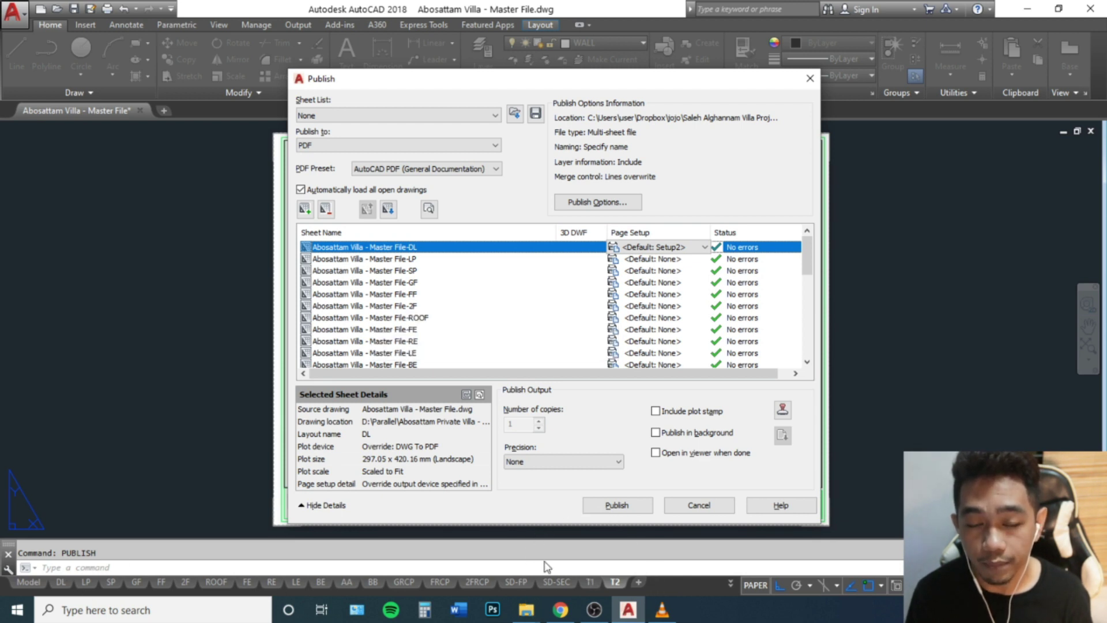
Select all the sheets from DL through DET and assign the Setup1 page setup to them
{"action": "scroll", "coordinate": [346, 295], "scroll_direction": "down", "scroll_amount": 2}
{"action": "scroll", "coordinate": [346, 295], "scroll_direction": "down", "scroll_amount": 5}
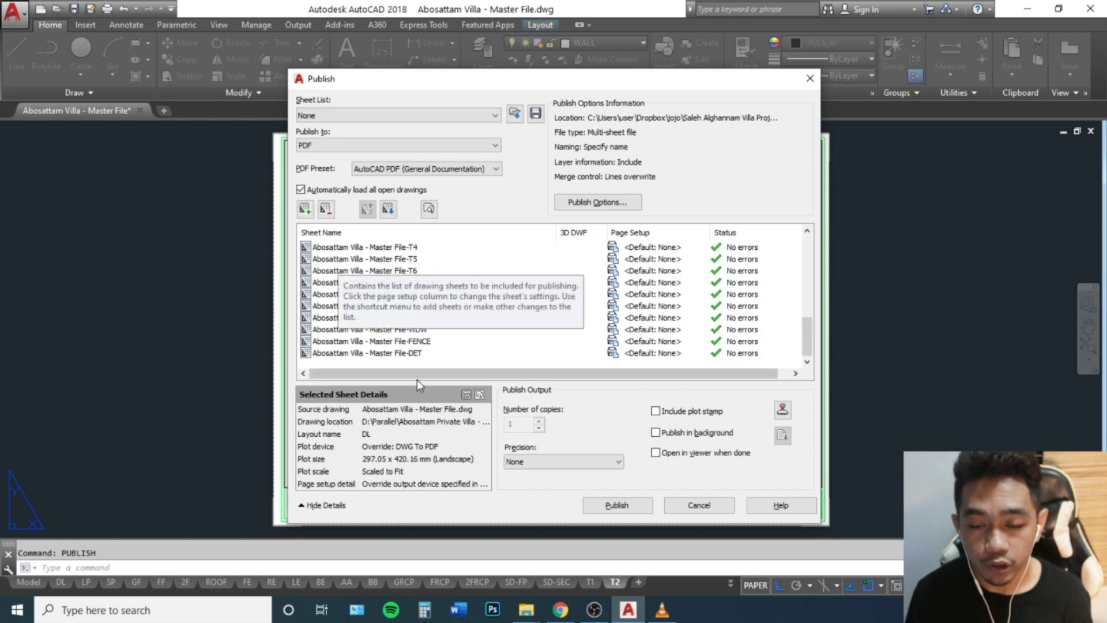
{"action": "left_click", "coordinate": [368, 353], "text": "shift"}
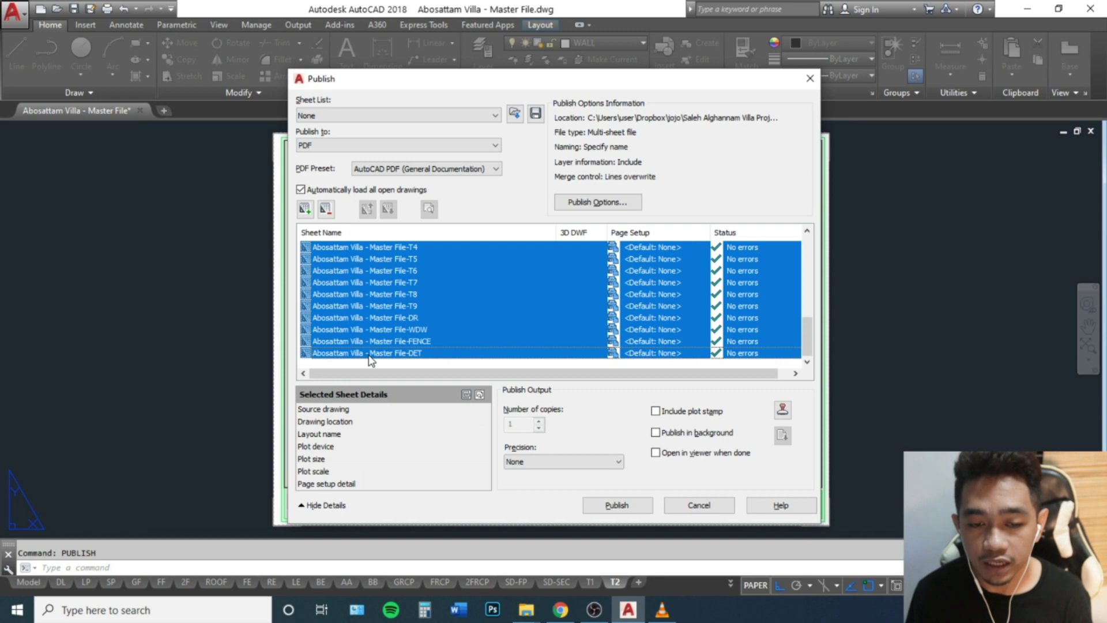
{"action": "scroll", "coordinate": [747, 332], "scroll_direction": "up", "scroll_amount": 7}
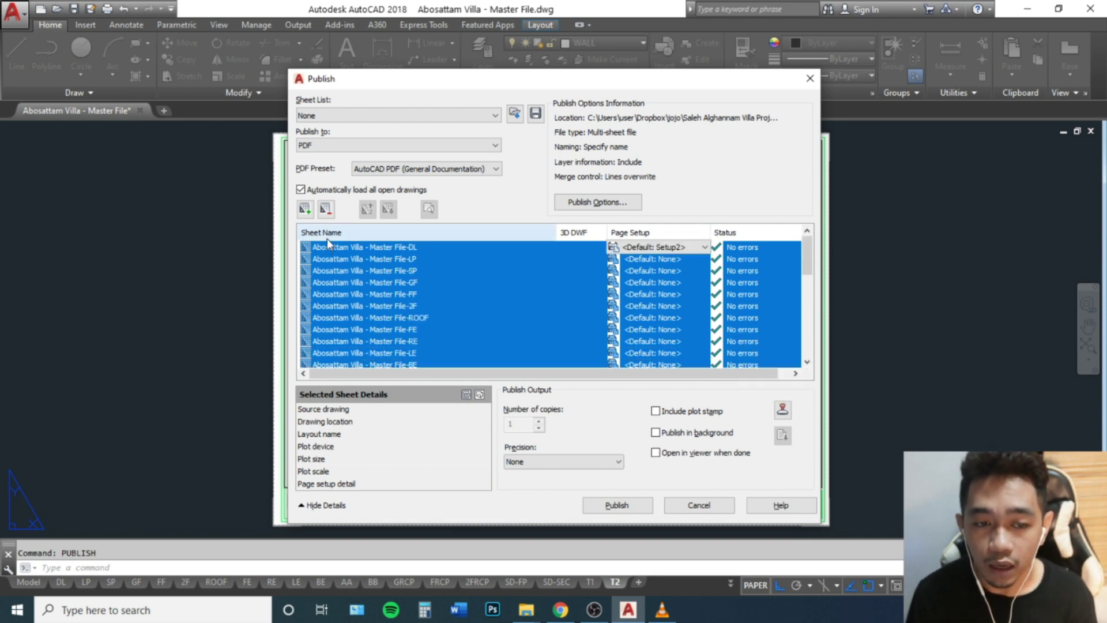
{"action": "left_click", "coordinate": [665, 247]}
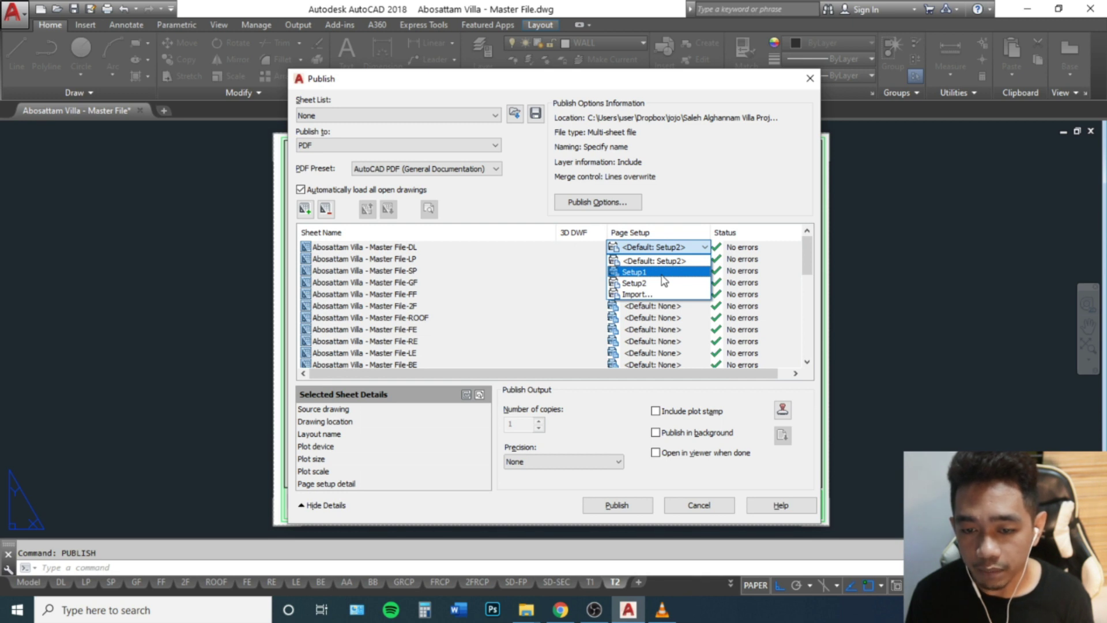
{"action": "left_click", "coordinate": [662, 274]}
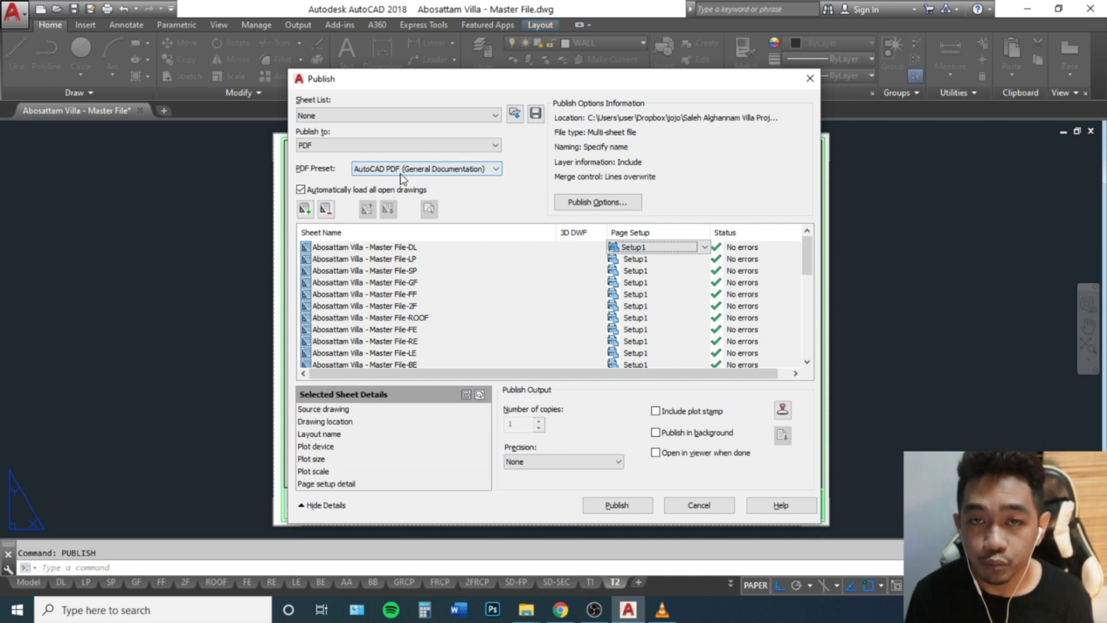
Choose DWG To PDF as the PDF preset and PDF as the publish format
{"action": "left_click", "coordinate": [433, 170]}
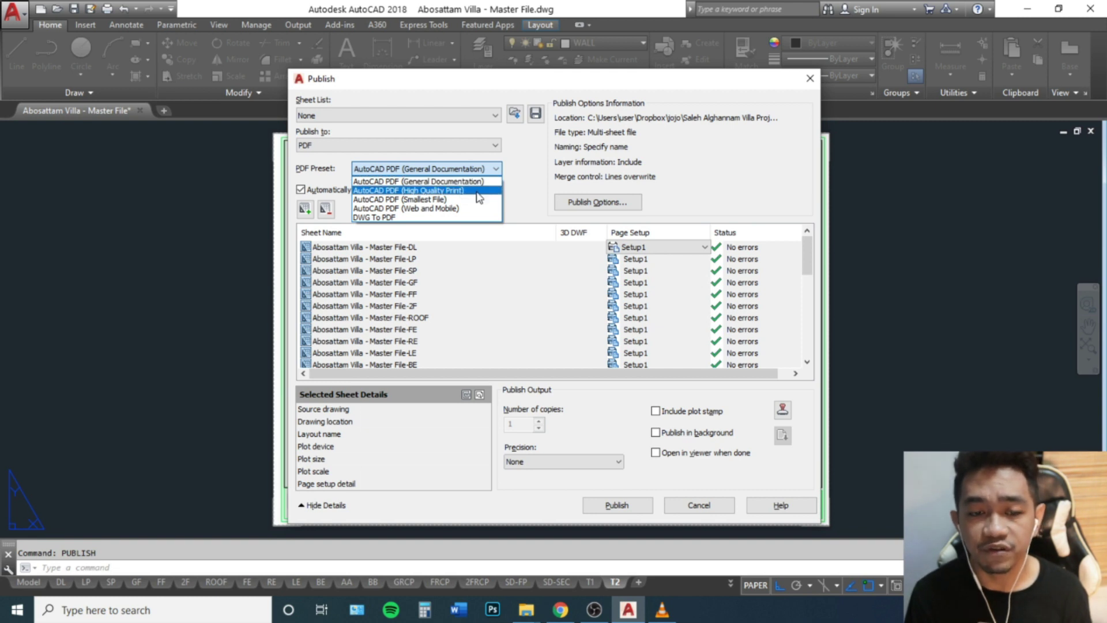
{"action": "left_click", "coordinate": [452, 218]}
{"action": "left_click", "coordinate": [468, 147]}
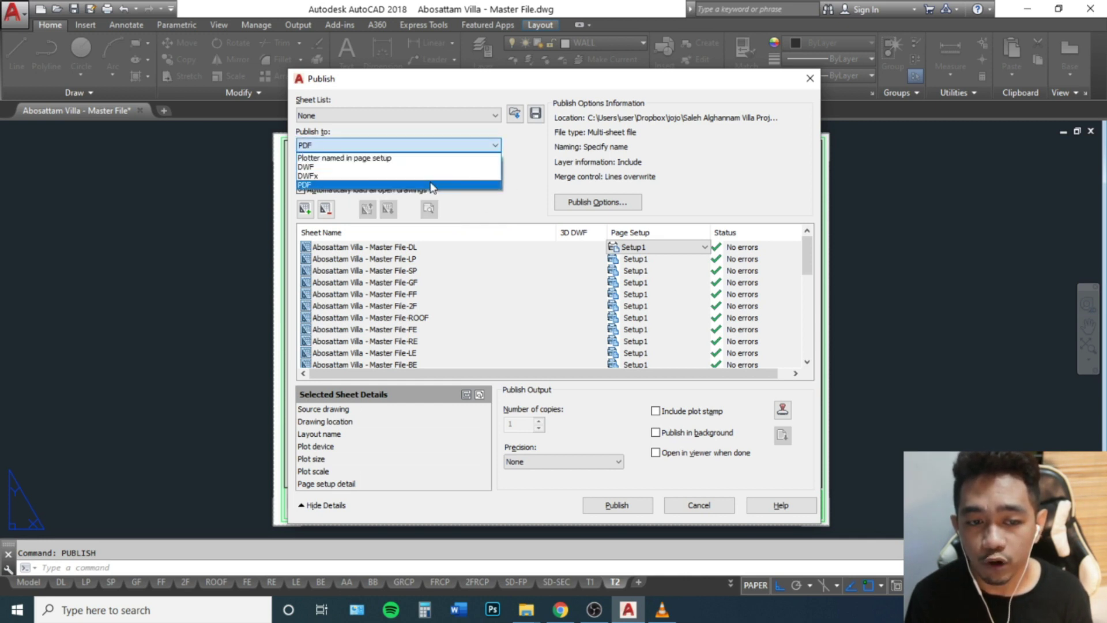
{"action": "left_click", "coordinate": [432, 186]}
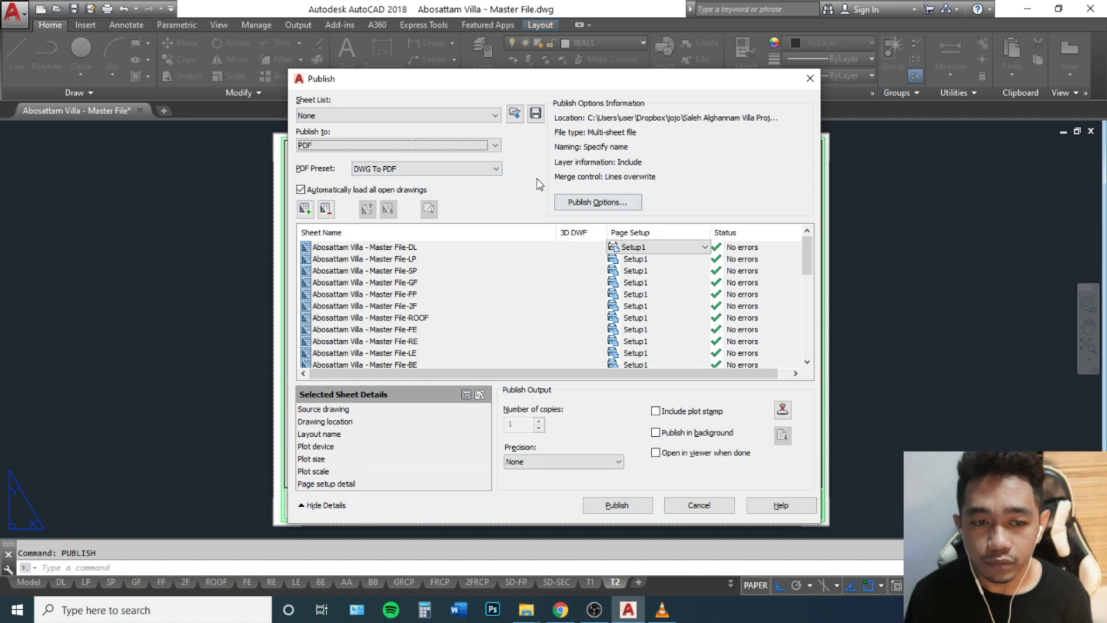
Set the output location in the PDF publish options to the Dropbox folder and accept the options
{"action": "left_click", "coordinate": [597, 203]}
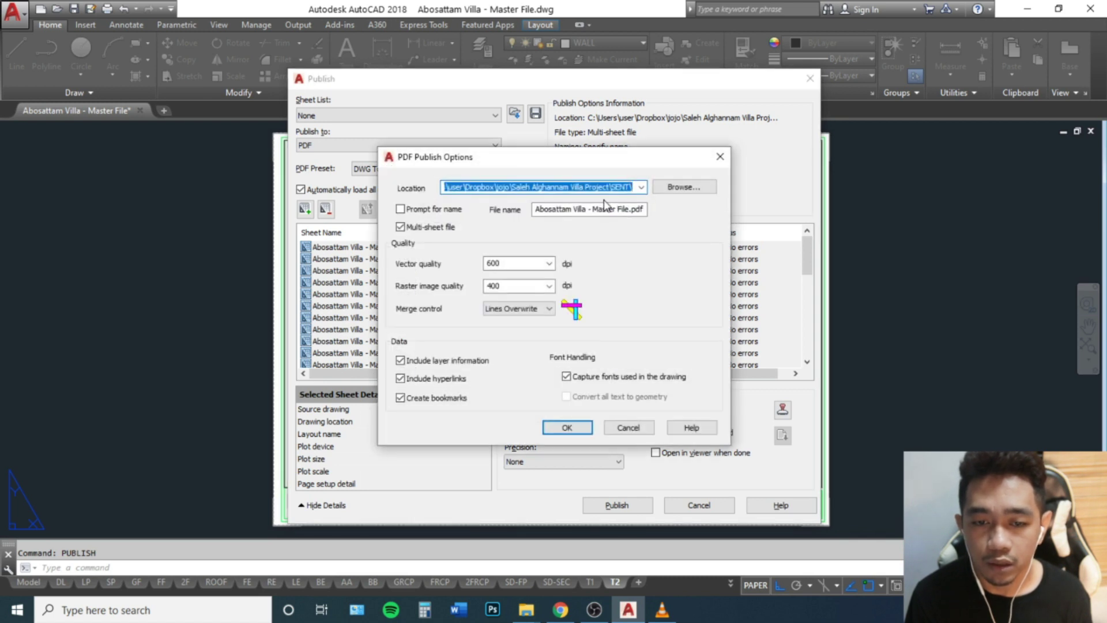
{"action": "left_click", "coordinate": [699, 188]}
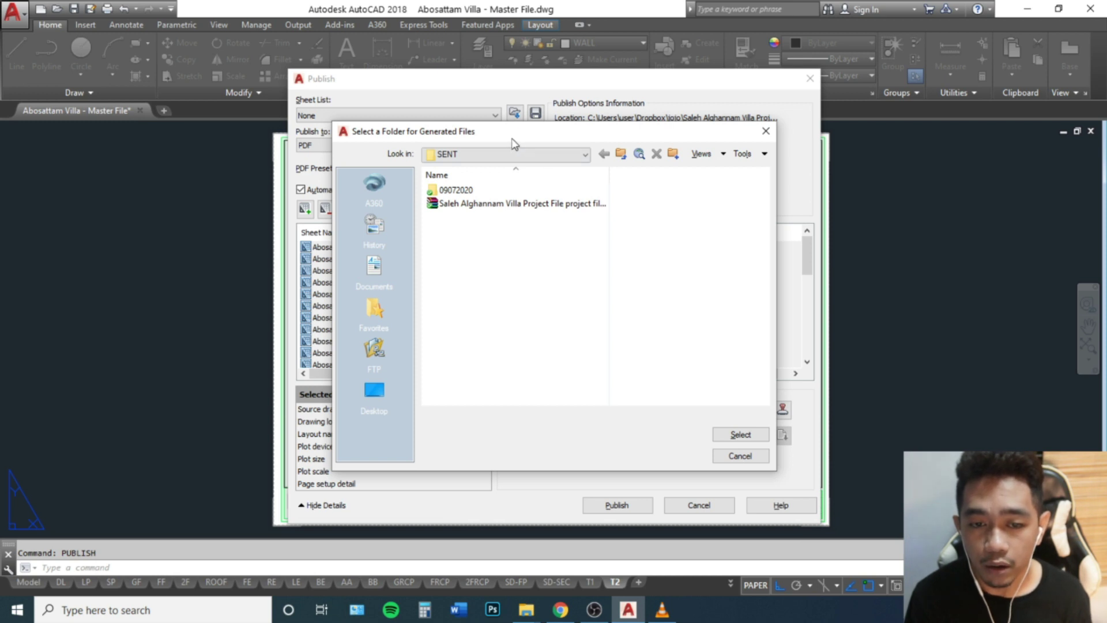
{"action": "left_click", "coordinate": [507, 155]}
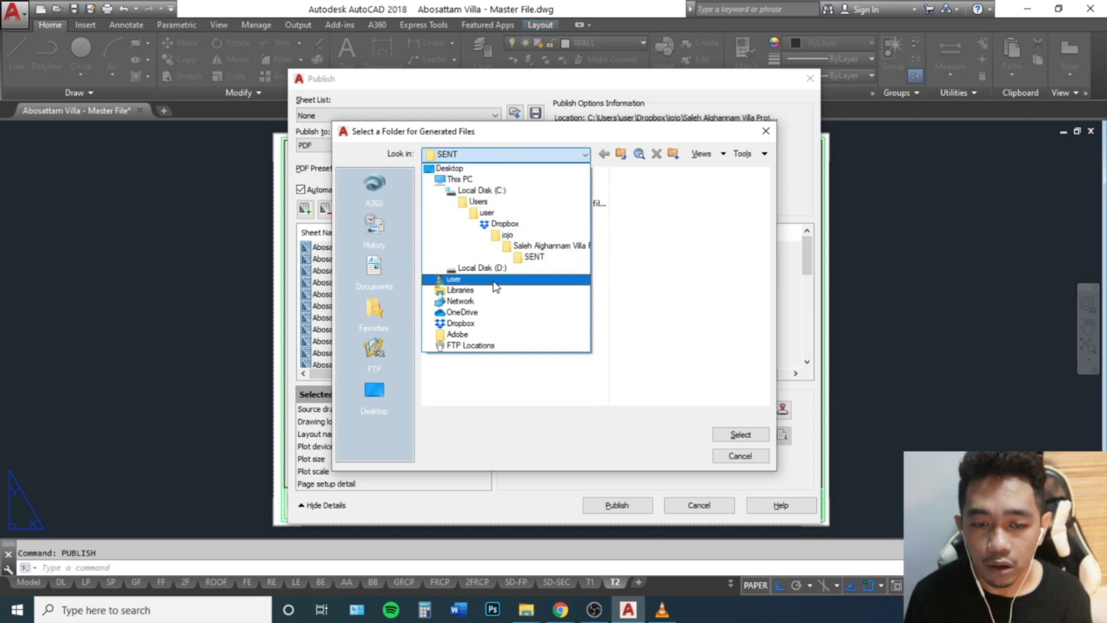
{"action": "left_click", "coordinate": [525, 227]}
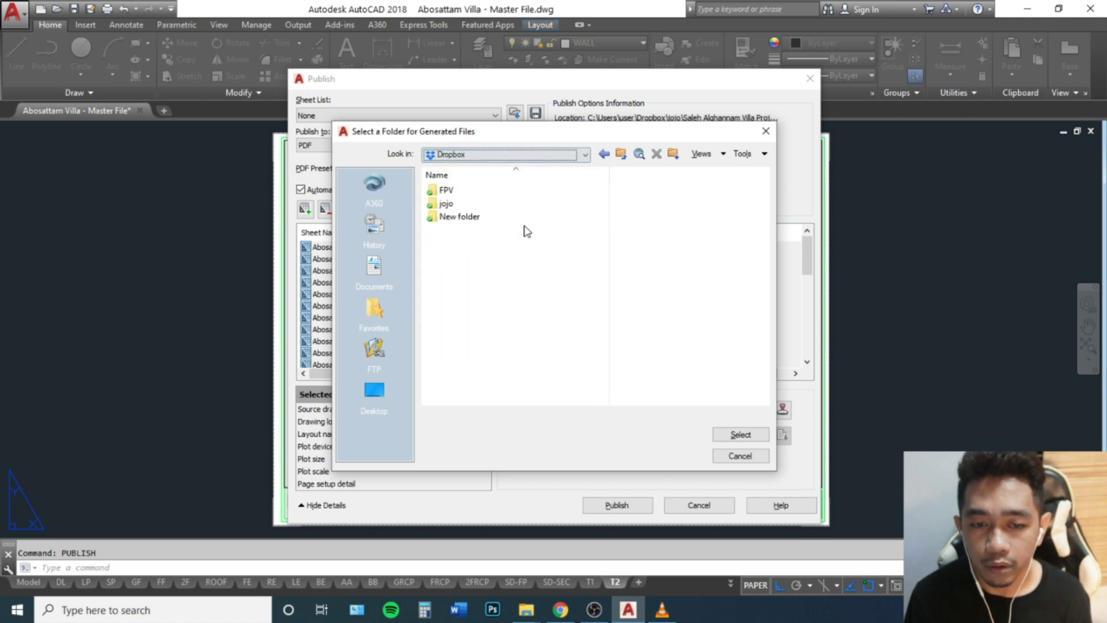
{"action": "left_click", "coordinate": [739, 435]}
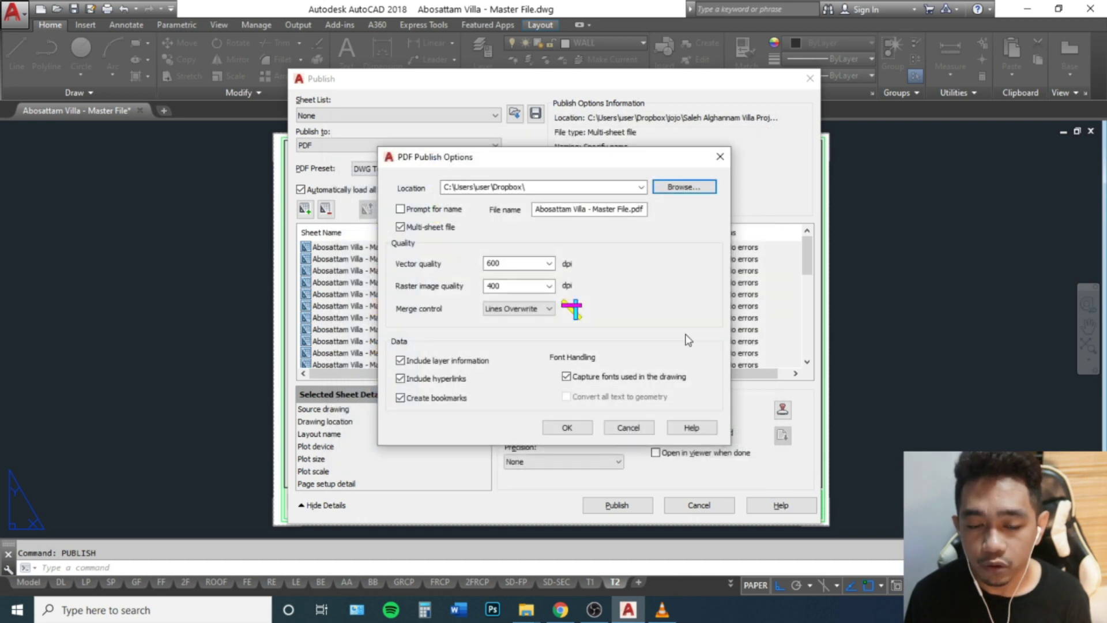
{"action": "left_click", "coordinate": [568, 428]}
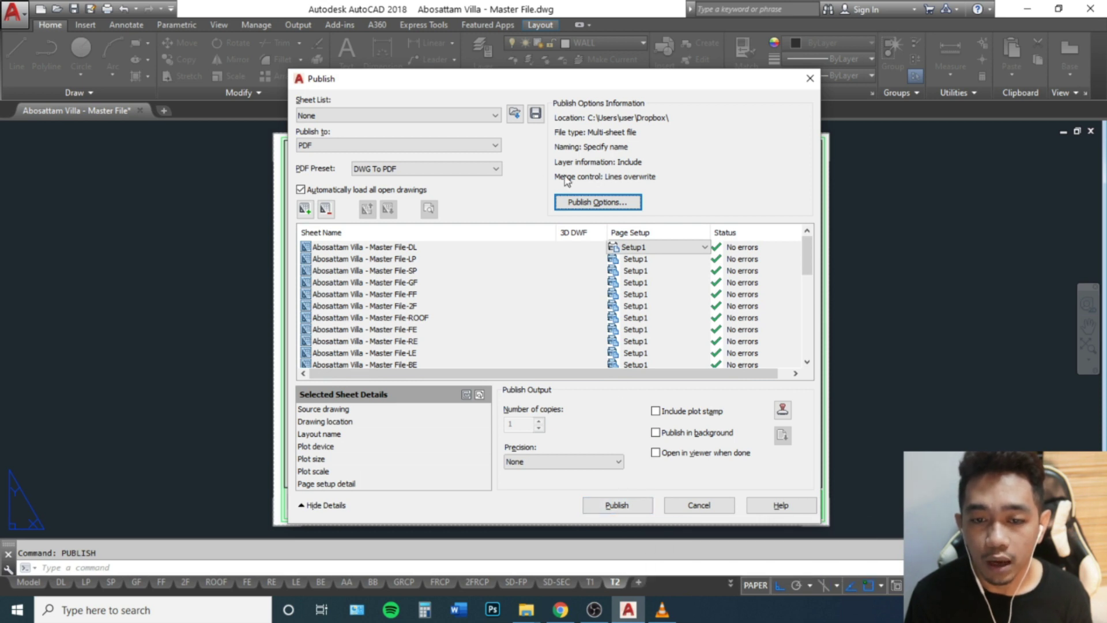
Turn off the Multi-sheet file option in the PDF publish options, turn it back on, and accept the options
{"action": "left_click", "coordinate": [598, 202]}
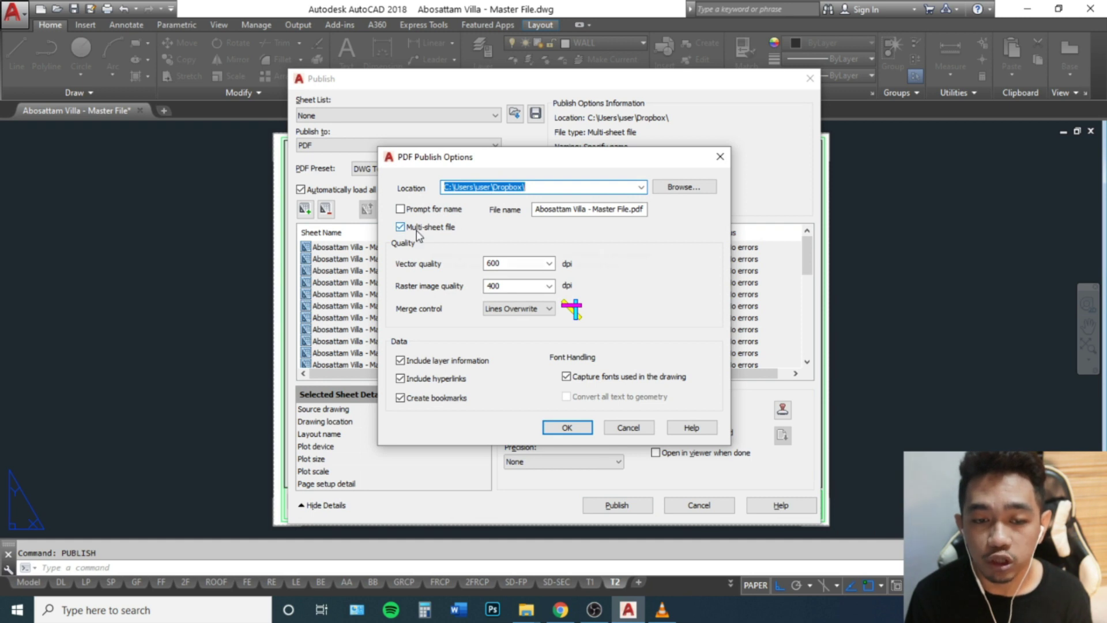
{"action": "key", "text": "ctrl"}
{"action": "key", "text": "ctrl"}
{"action": "key", "text": "ctrl"}
{"action": "key", "text": "ctrl"}
{"action": "key", "text": "ctrl"}
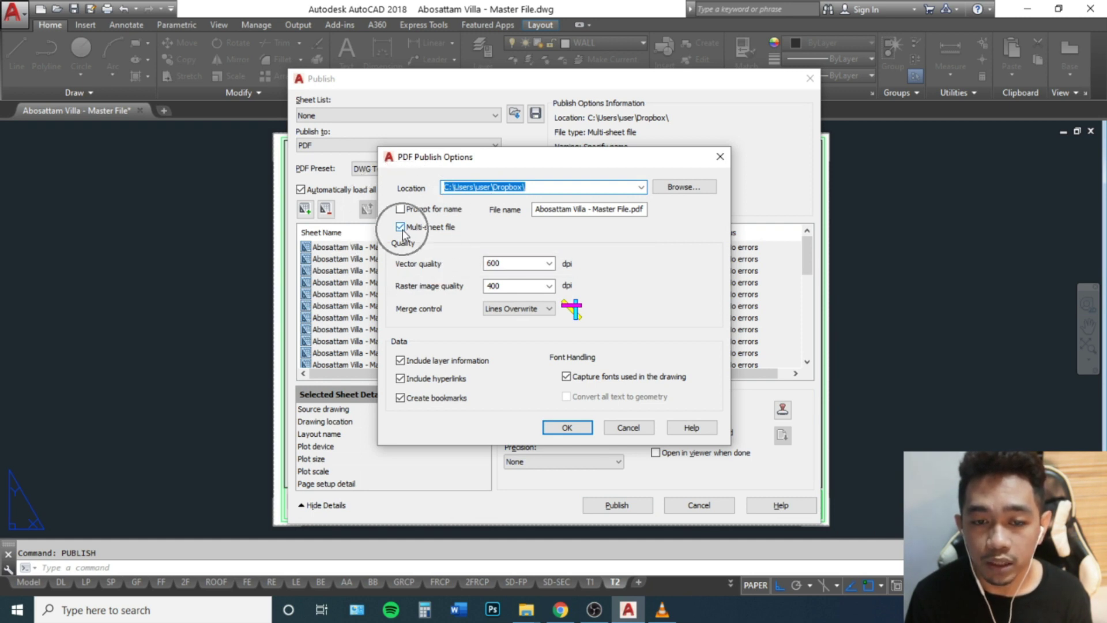
{"action": "key", "text": "ctrl"}
{"action": "key", "text": "ctrl"}
{"action": "key", "text": "ctrl"}
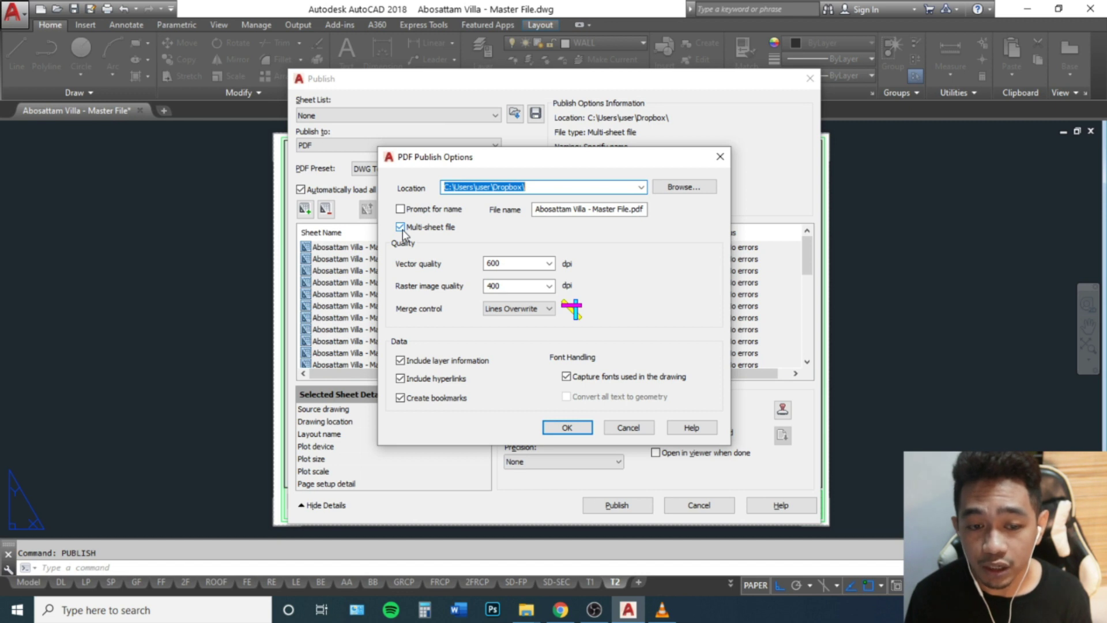
{"action": "left_click", "coordinate": [403, 229]}
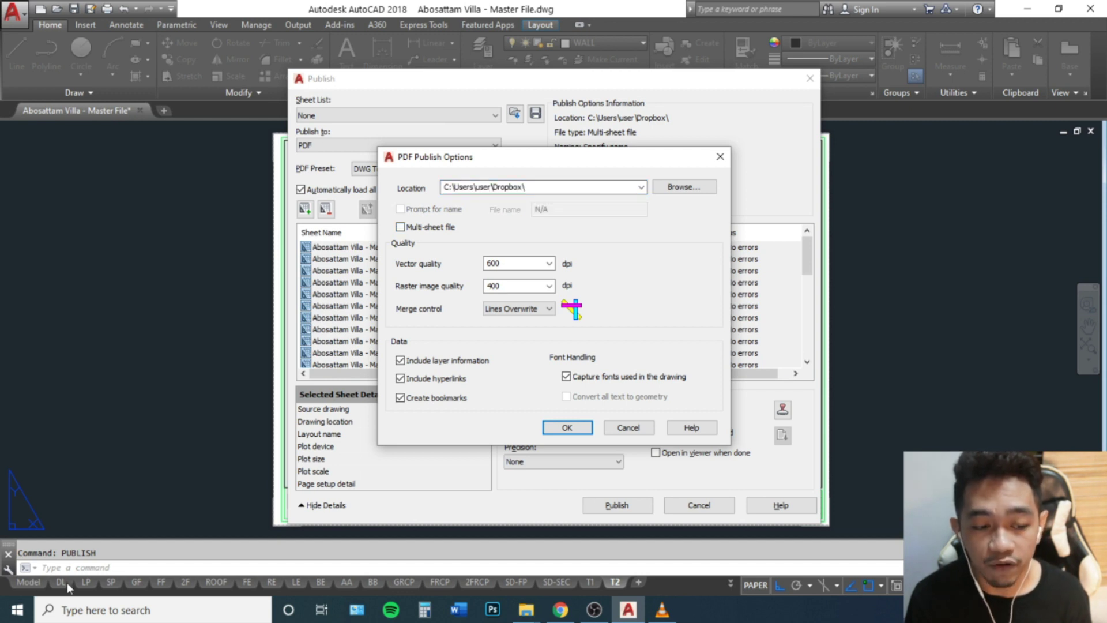
{"action": "key", "text": "ctrl"}
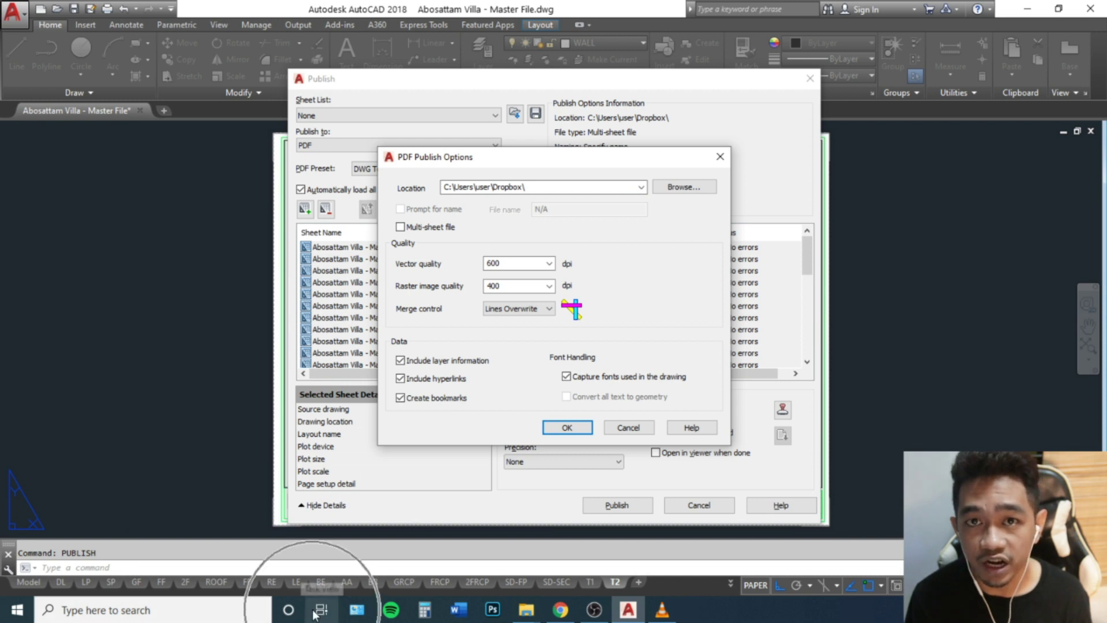
{"action": "key", "text": "ctrl"}
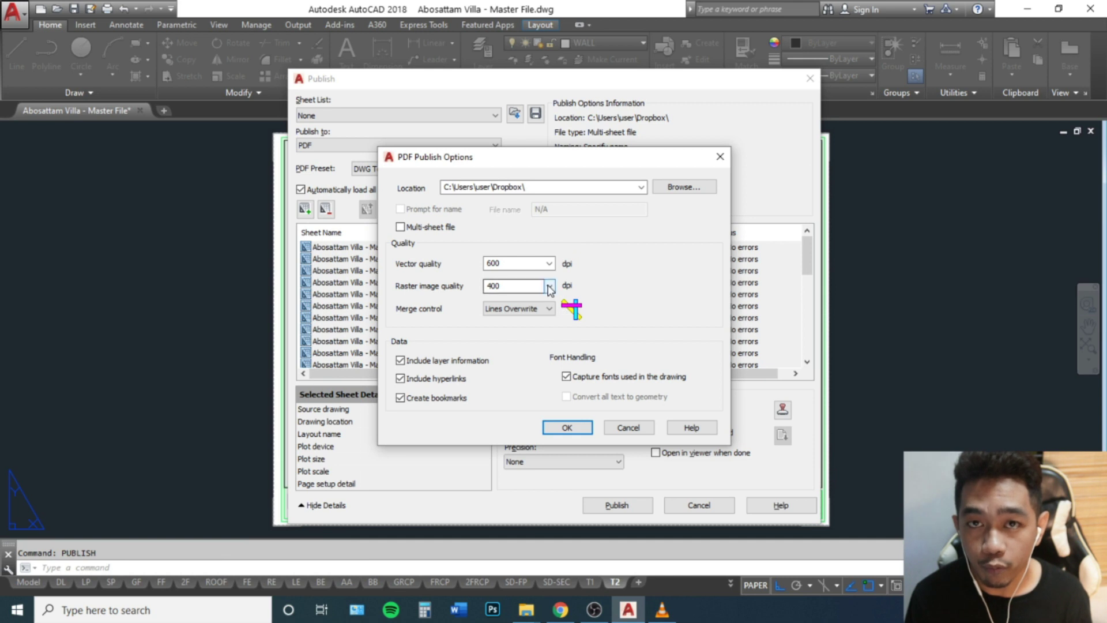
{"action": "left_click", "coordinate": [413, 230]}
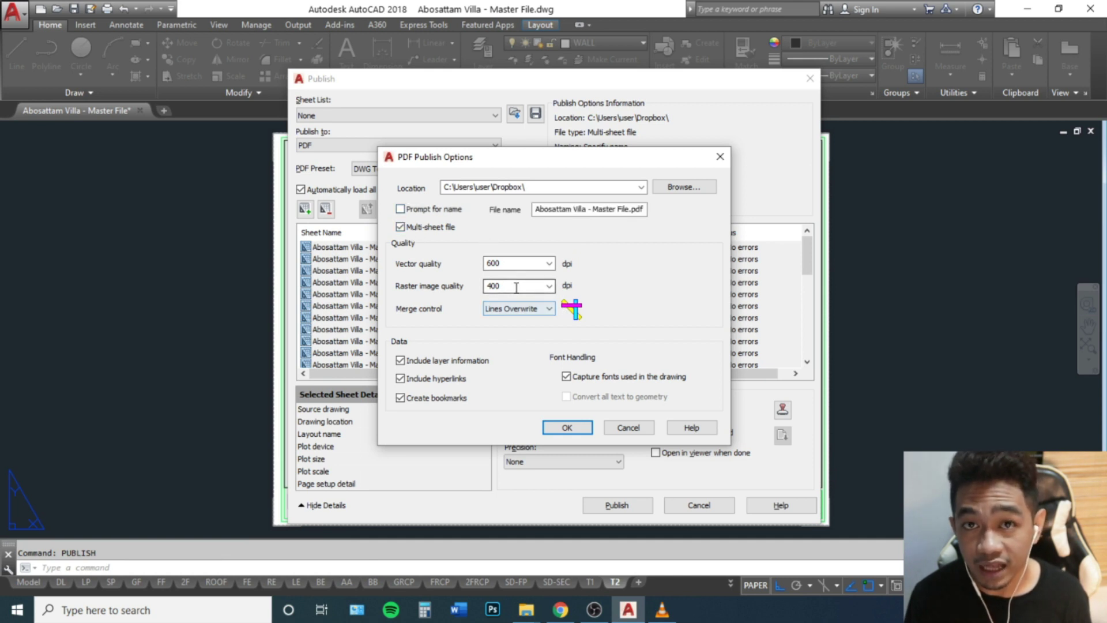
{"action": "left_click", "coordinate": [564, 427]}
Publish the selected sheets to PDF, and review the plot and publish details of the job
{"action": "left_click", "coordinate": [618, 506]}
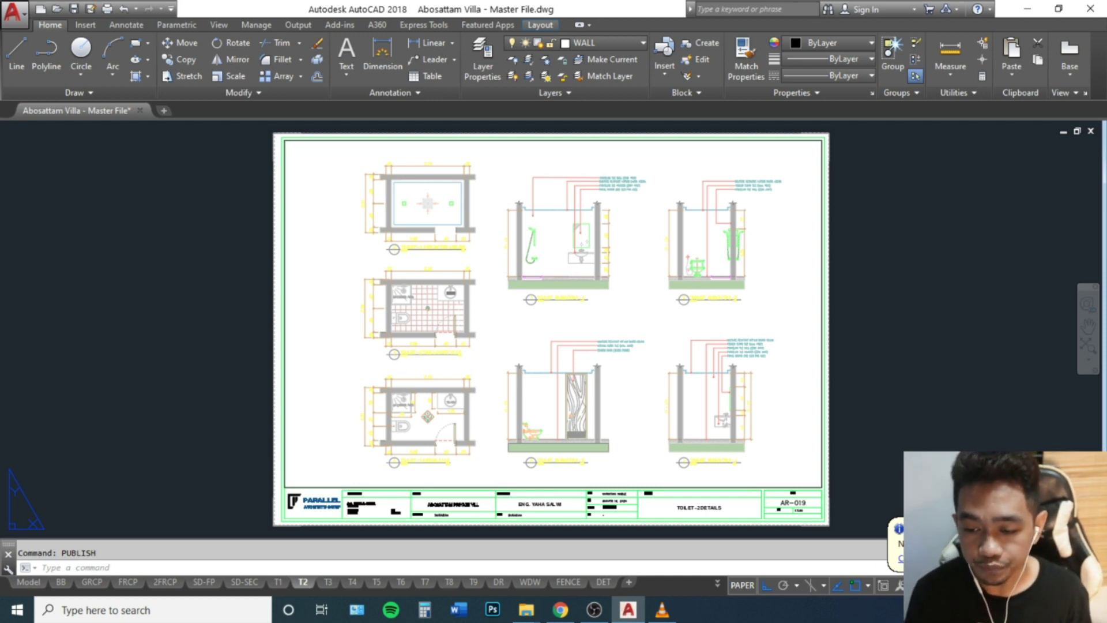
{"action": "left_click", "coordinate": [901, 559]}
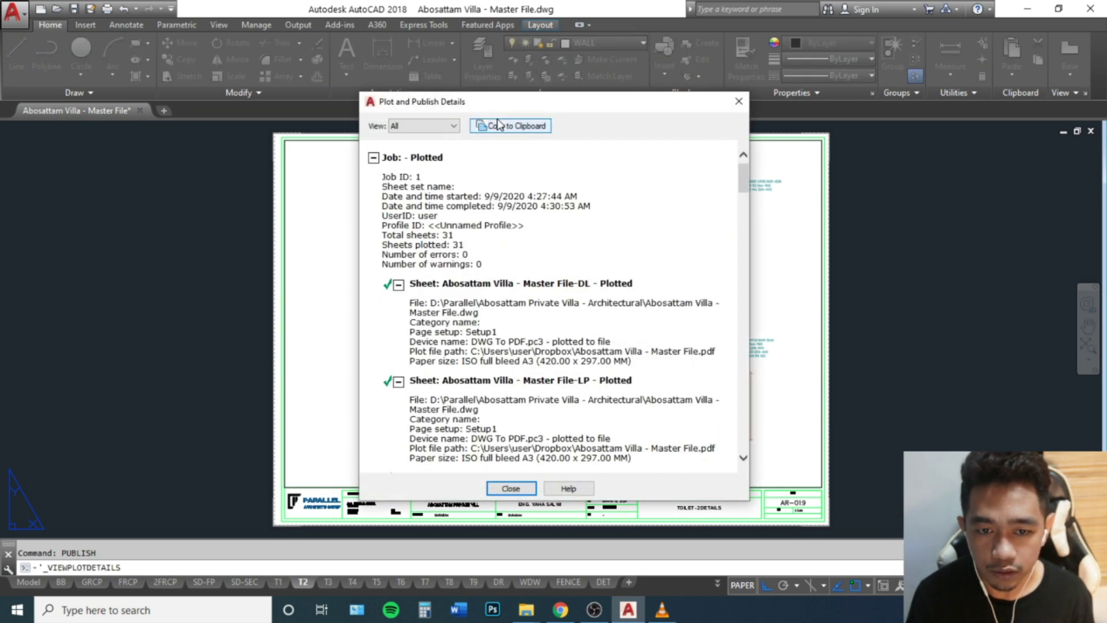
{"action": "left_click_drag", "start_coordinate": [523, 100], "coordinate": [522, 93]}
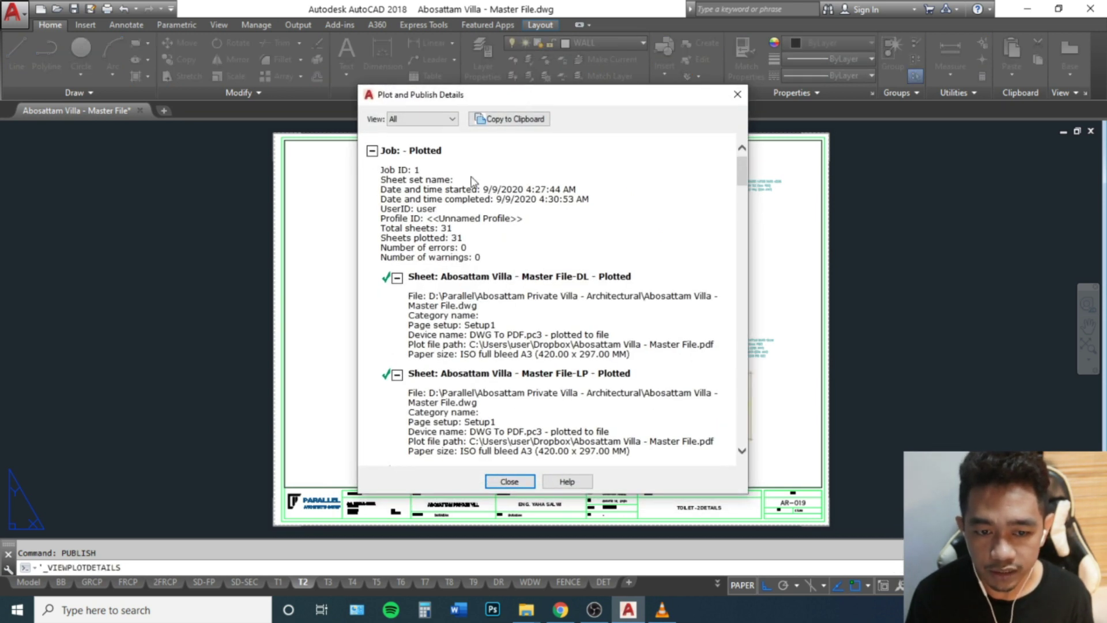
{"action": "scroll", "coordinate": [634, 288], "scroll_direction": "down", "scroll_amount": 10}
{"action": "left_click_drag", "start_coordinate": [742, 216], "coordinate": [739, 441]}
{"action": "left_click", "coordinate": [509, 482]}
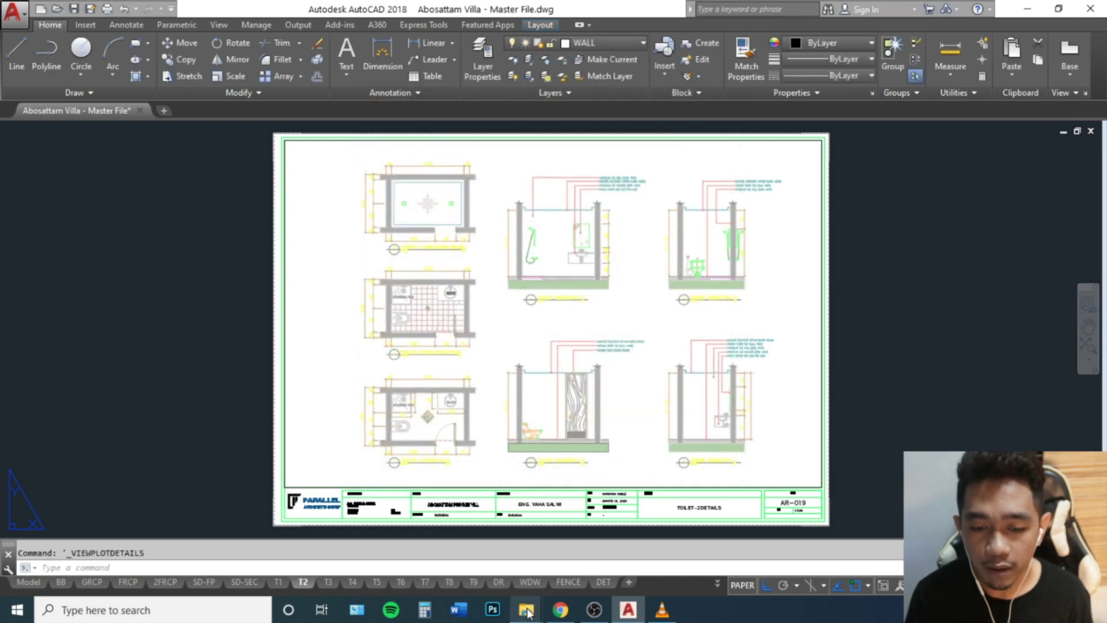
Switch to File Explorer, copy the Abosattam Villa - Master File PDF from Dropbox into the Parallel folder, and open it there
{"action": "mouse_move", "coordinate": [528, 612]}
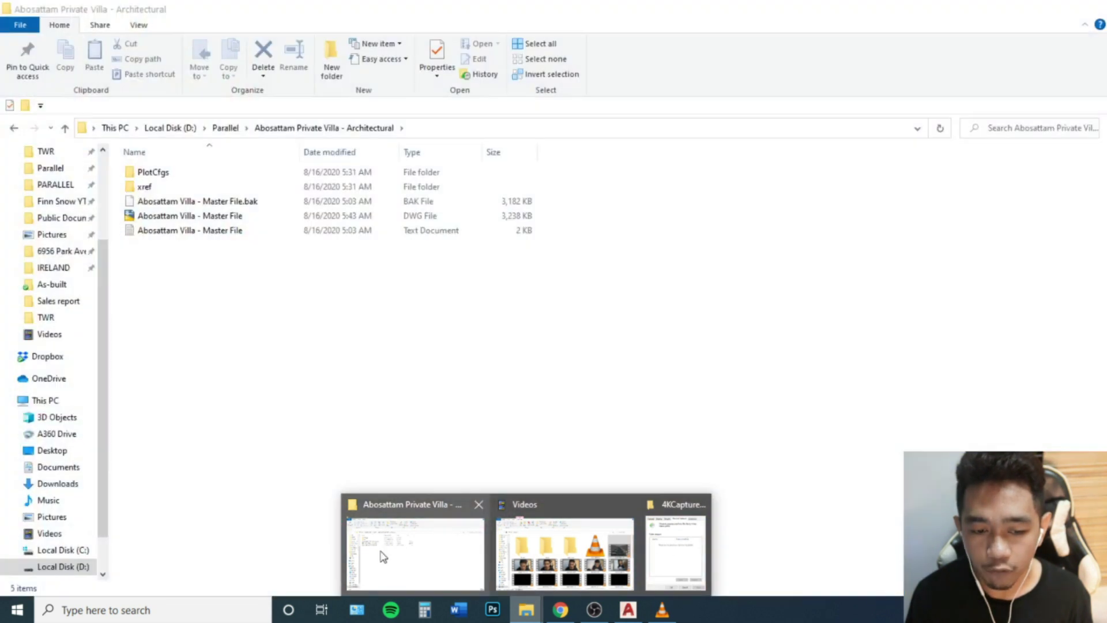
{"action": "left_click", "coordinate": [381, 555]}
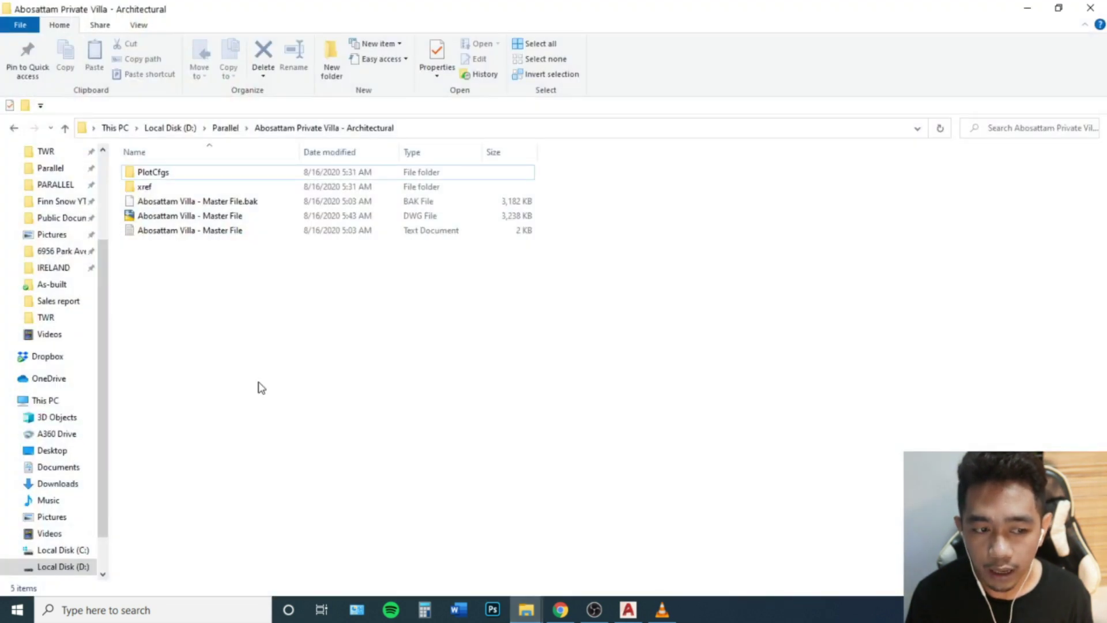
{"action": "left_click", "coordinate": [46, 358]}
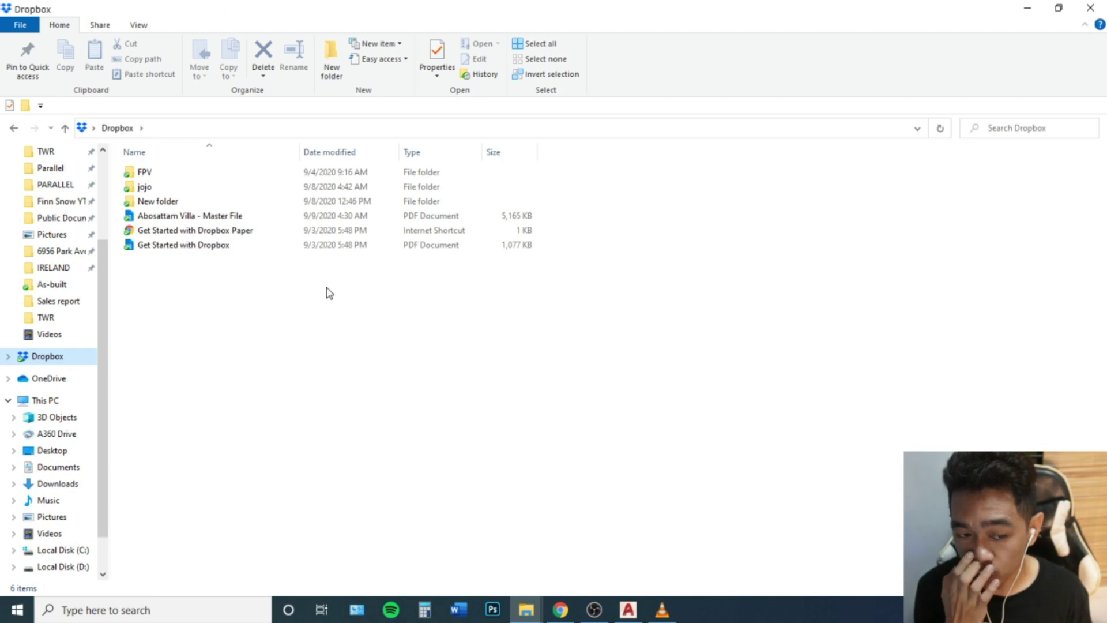
{"action": "left_click", "coordinate": [217, 221]}
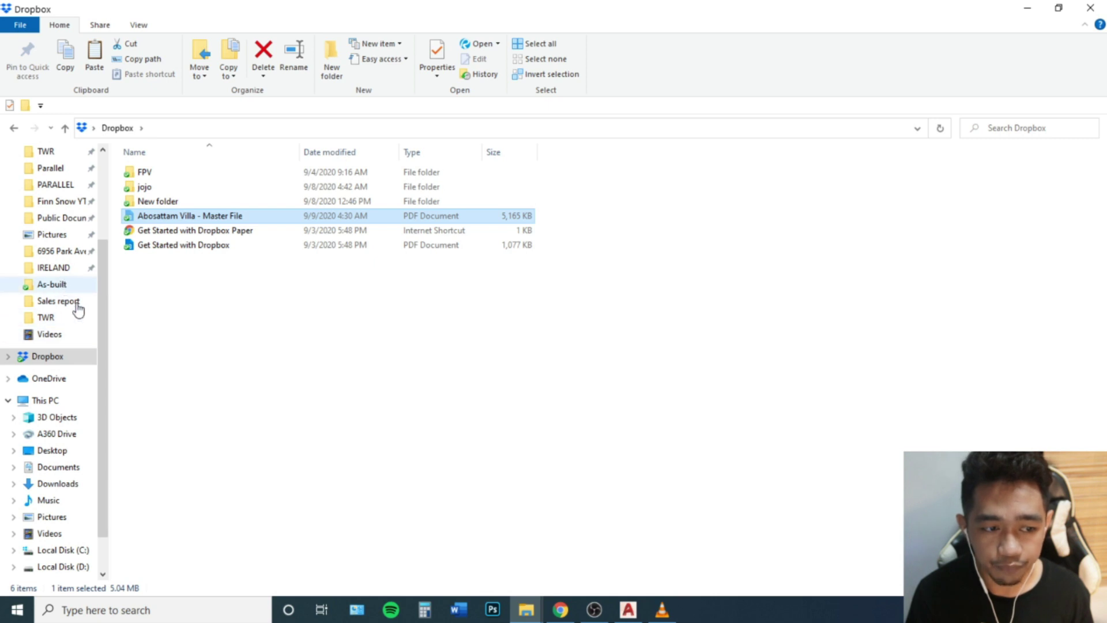
{"action": "left_click", "coordinate": [52, 400]}
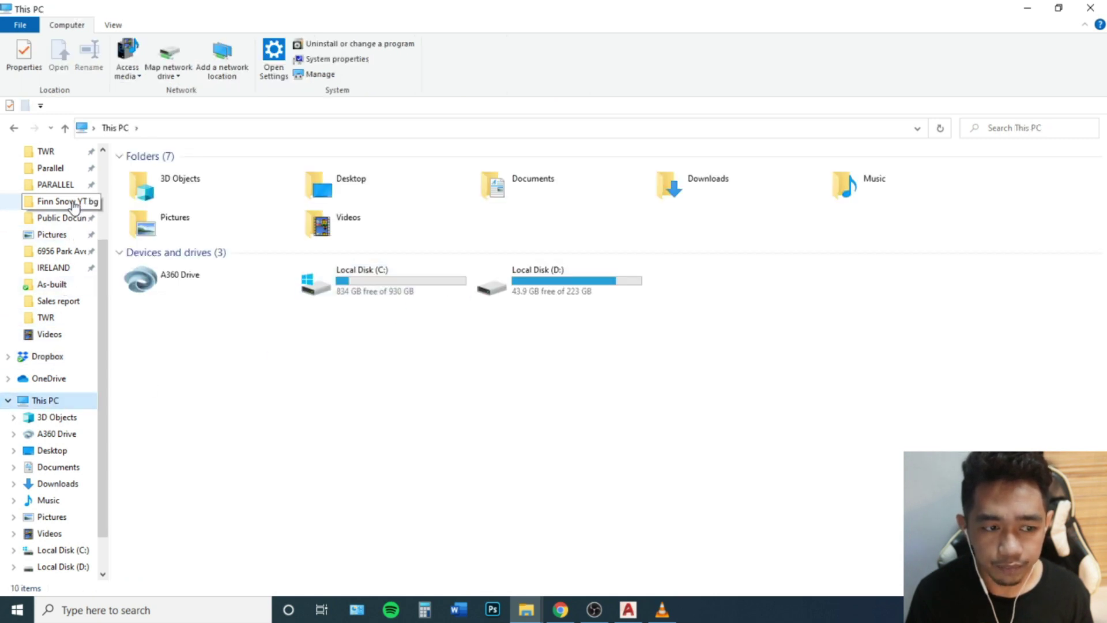
{"action": "left_click", "coordinate": [63, 169]}
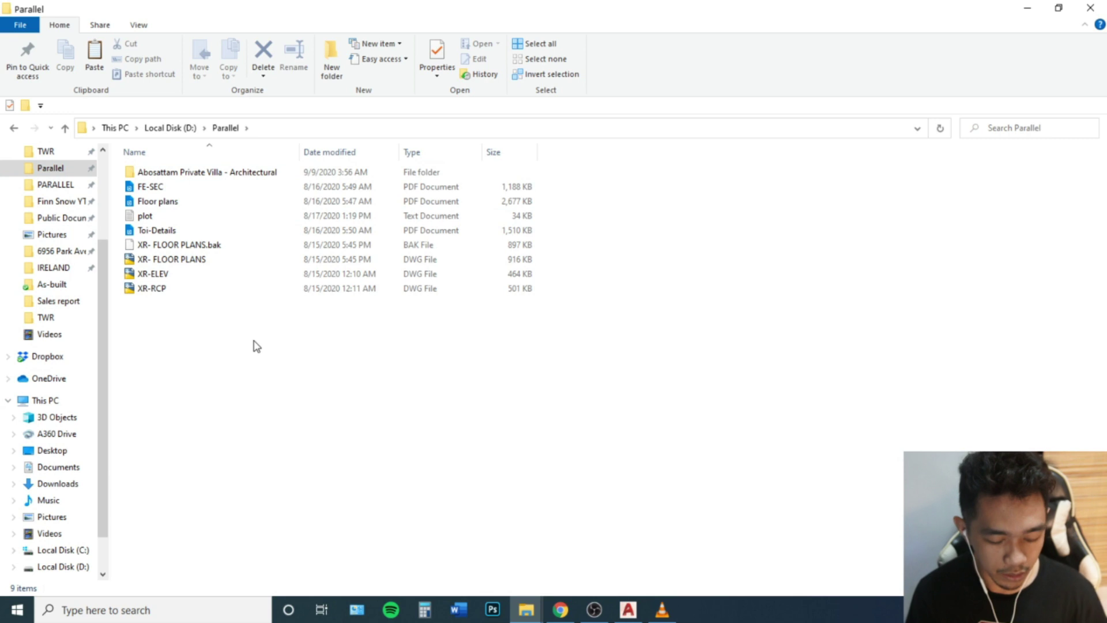
{"action": "key", "text": "ctrl+v"}
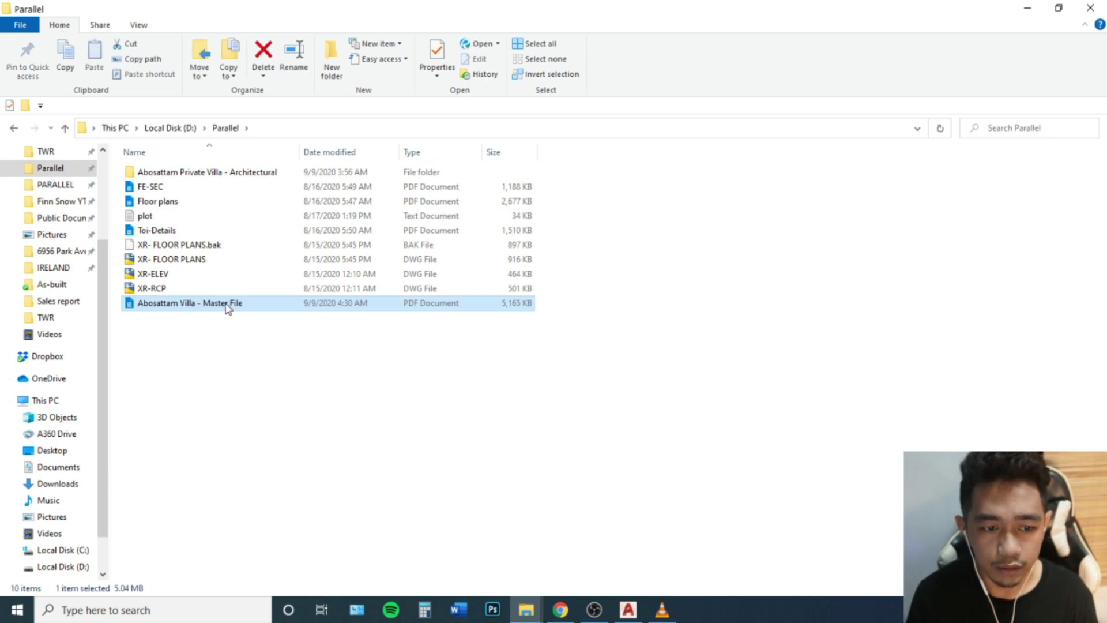
{"action": "double_click", "coordinate": [226, 303]}
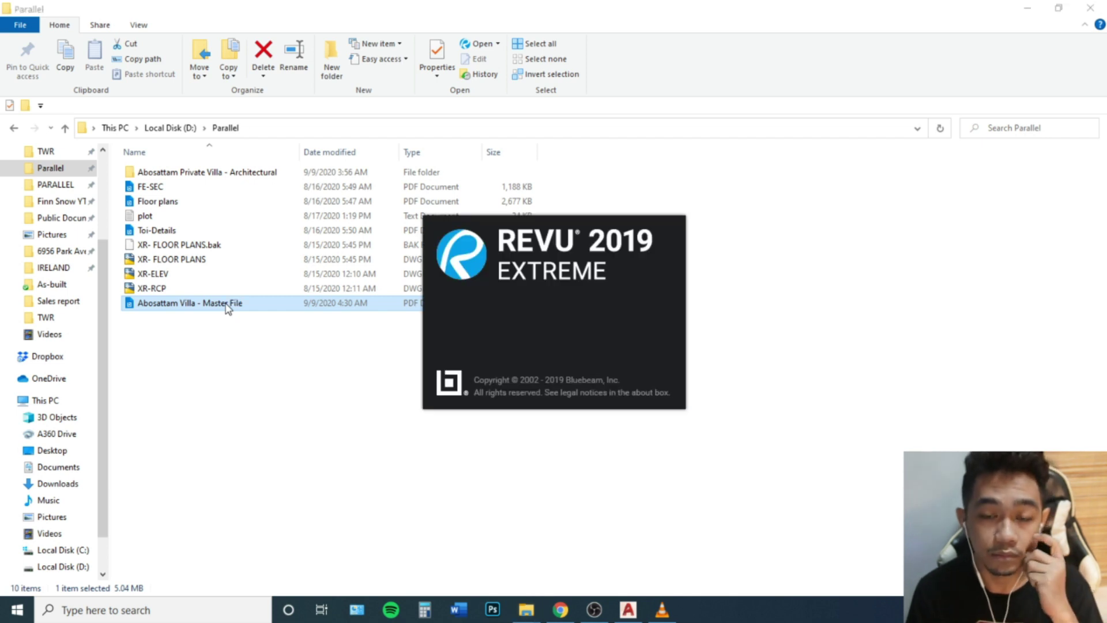
{"action": "left_click", "coordinate": [594, 611]}
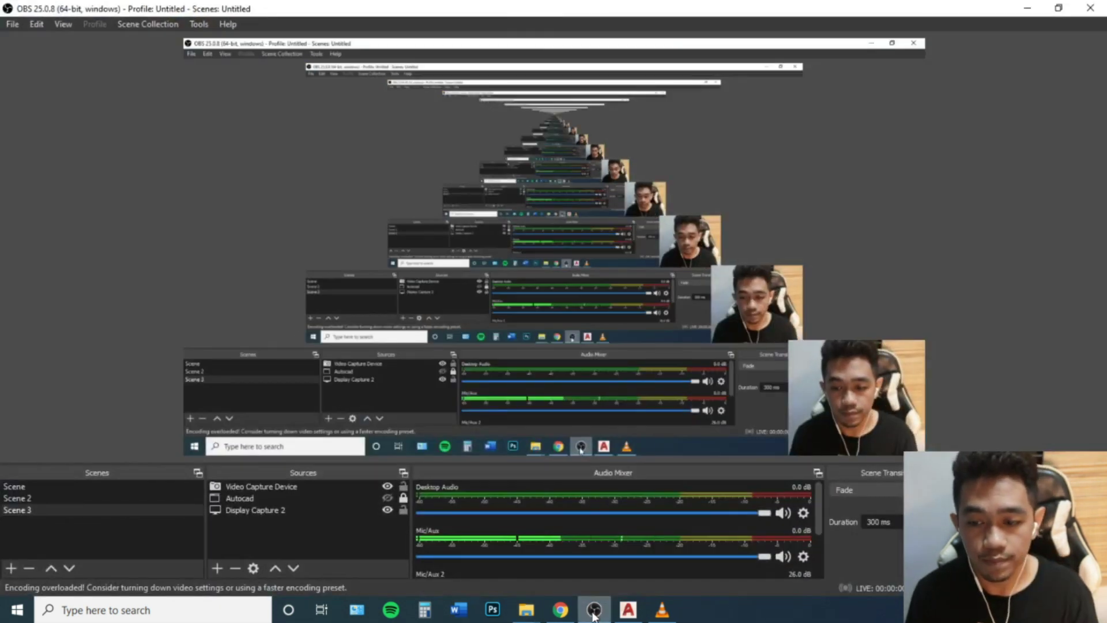
{"action": "left_click", "coordinate": [63, 498]}
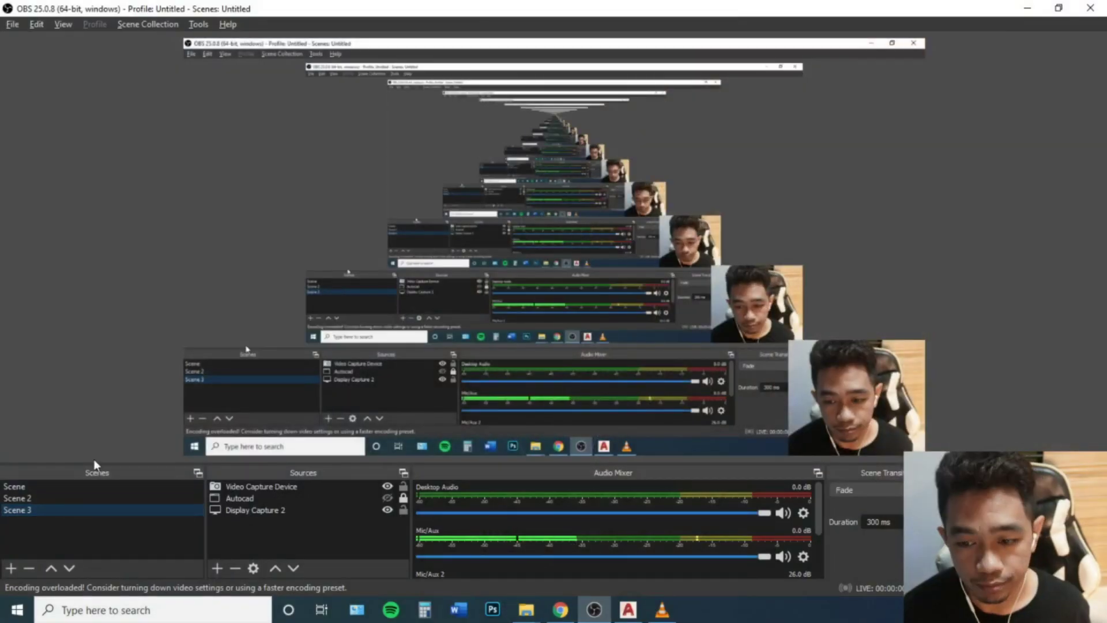
Switch to the Parallel folder in File Explorer and bring up the Abosattam Villa - Master File PDF in Revu
{"action": "left_click", "coordinate": [627, 609]}
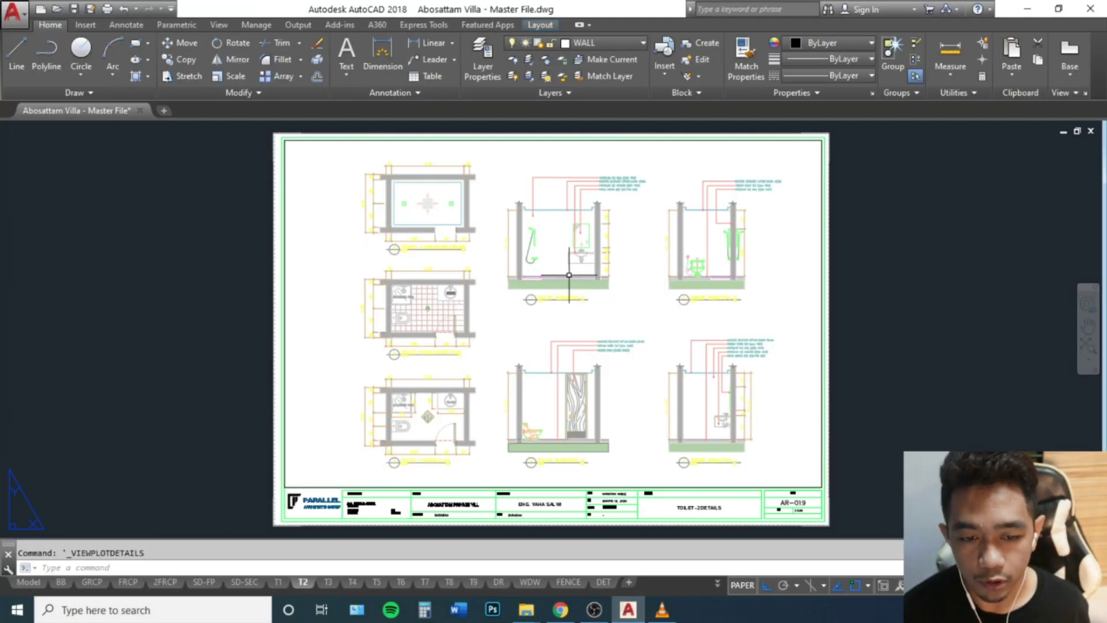
{"action": "mouse_move", "coordinate": [529, 613]}
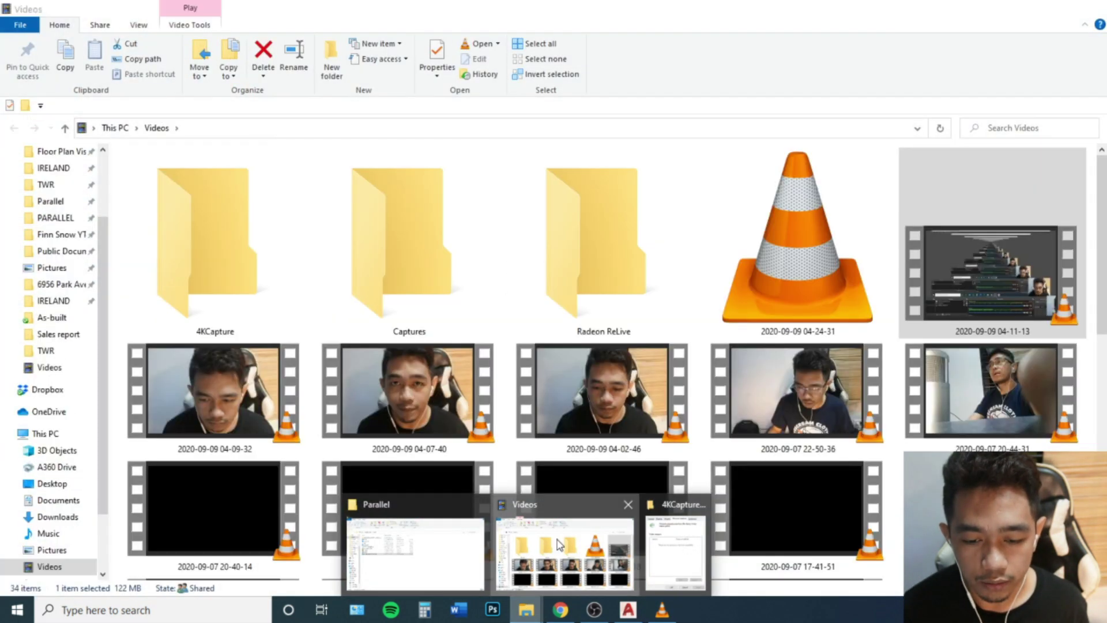
{"action": "left_click", "coordinate": [605, 548]}
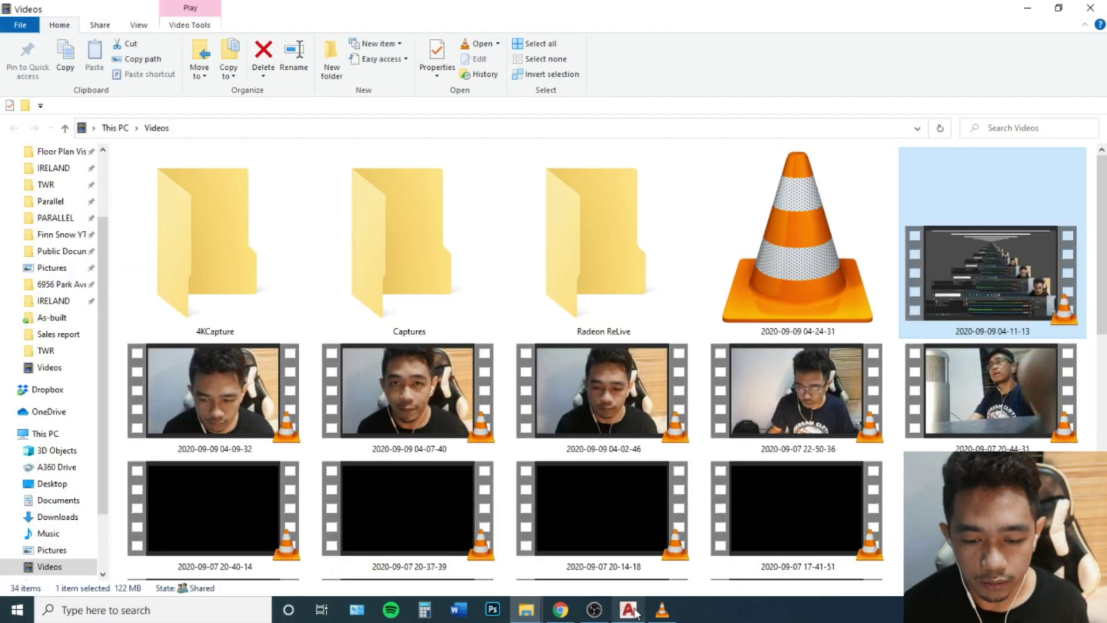
{"action": "left_click", "coordinate": [661, 609]}
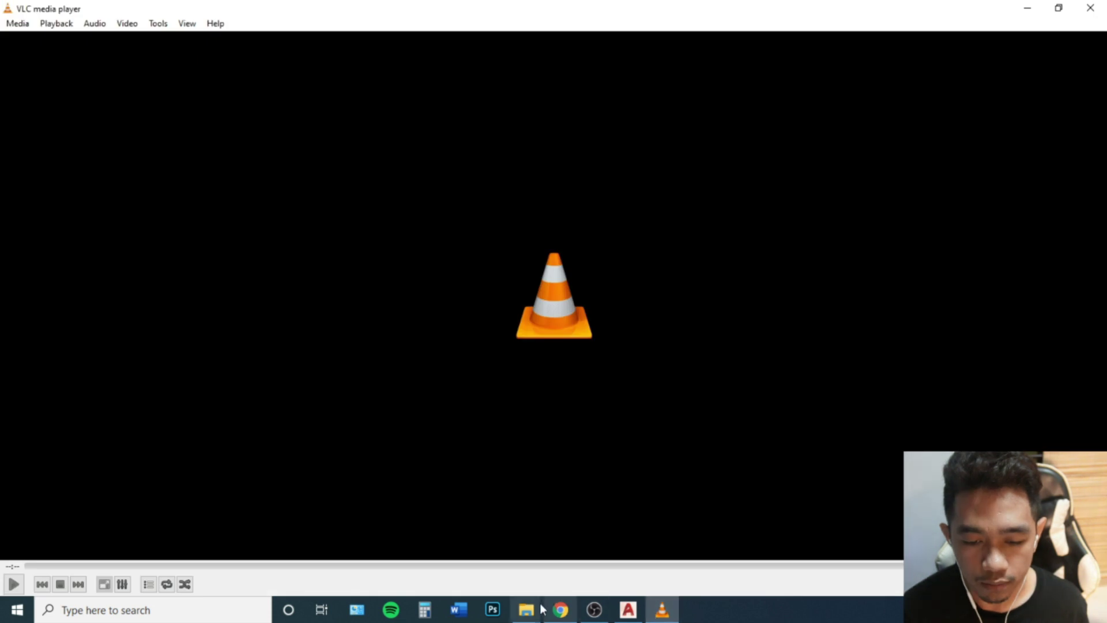
{"action": "mouse_move", "coordinate": [527, 609]}
{"action": "mouse_move", "coordinate": [461, 548]}
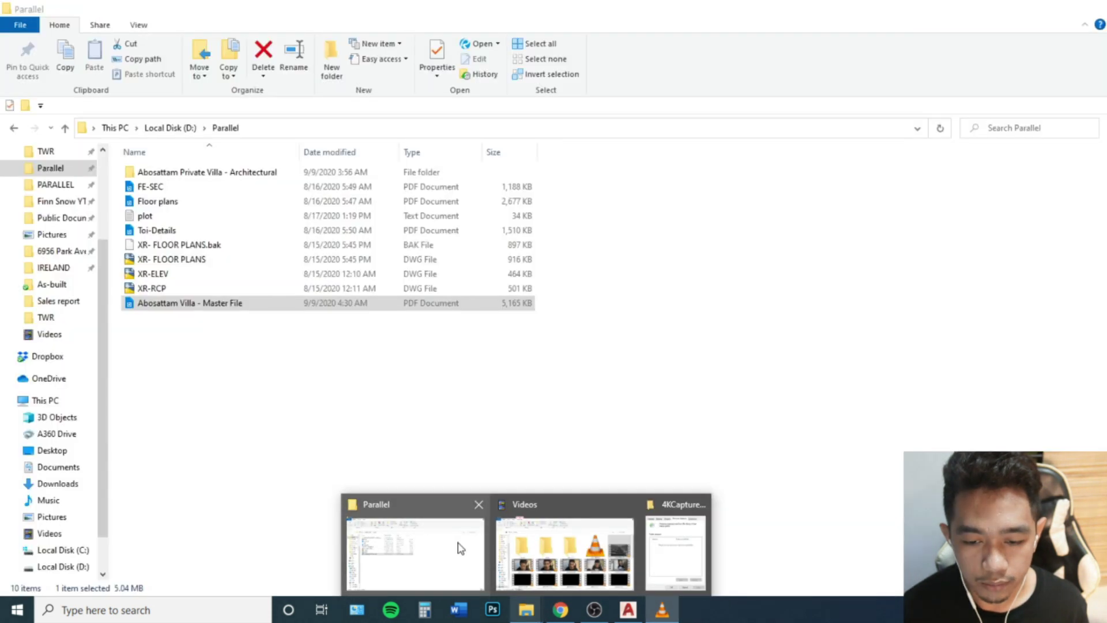
{"action": "left_click", "coordinate": [461, 548]}
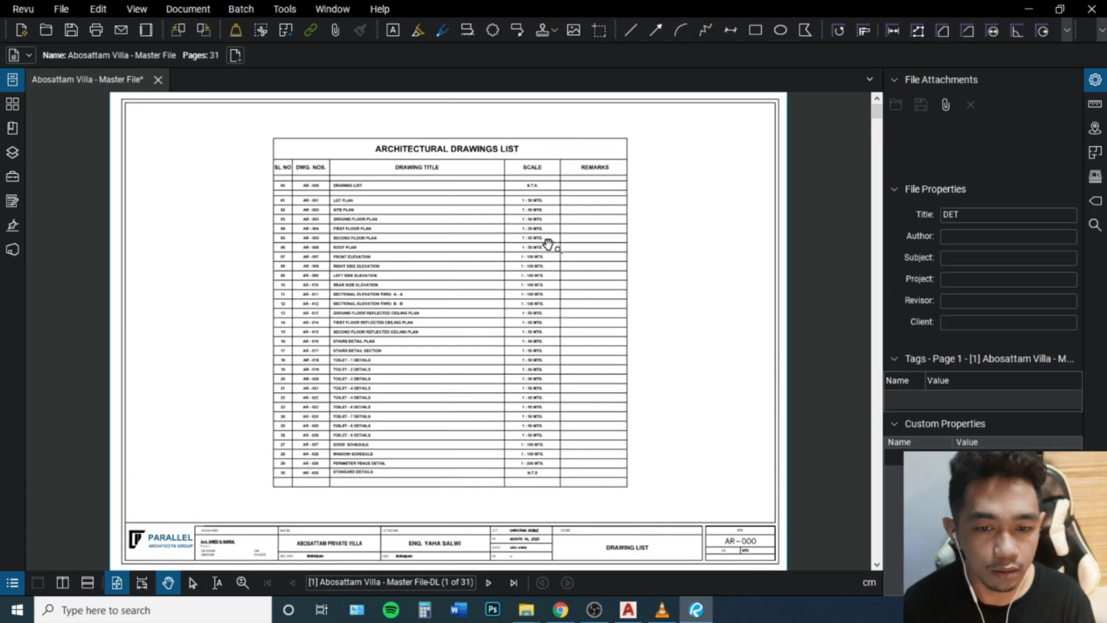
Examine the architectural drawings list on the first page of the PDF, both close up and as a whole sheet
{"action": "left_click_drag", "start_coordinate": [684, 237], "coordinate": [726, 227]}
{"action": "left_click_drag", "start_coordinate": [632, 183], "coordinate": [639, 232]}
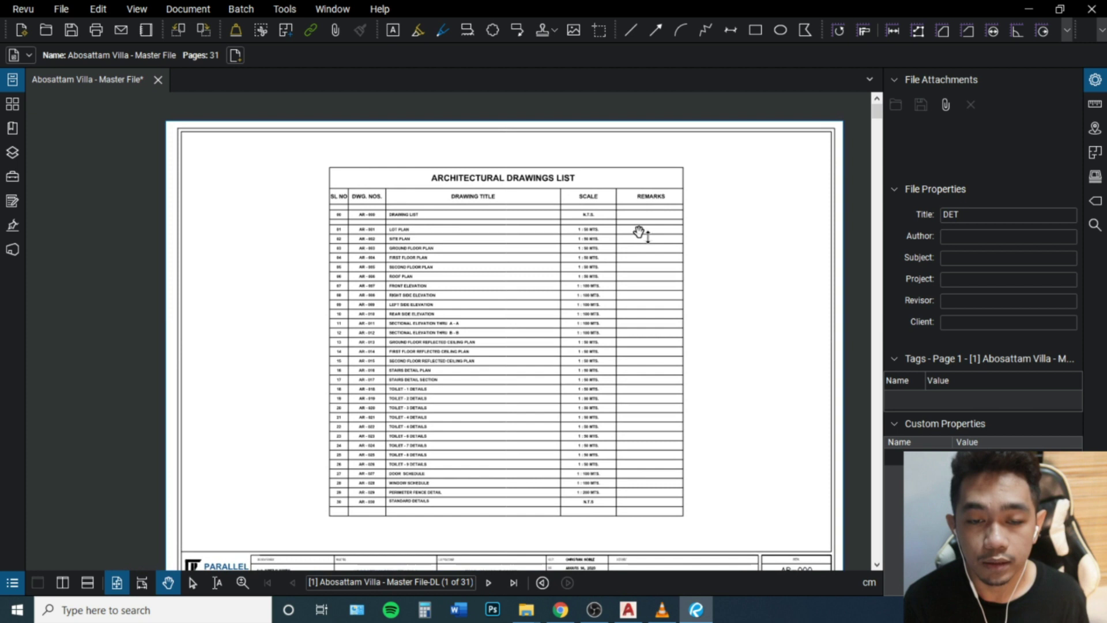
{"action": "scroll", "coordinate": [426, 240], "scroll_direction": "up", "scroll_amount": 6}
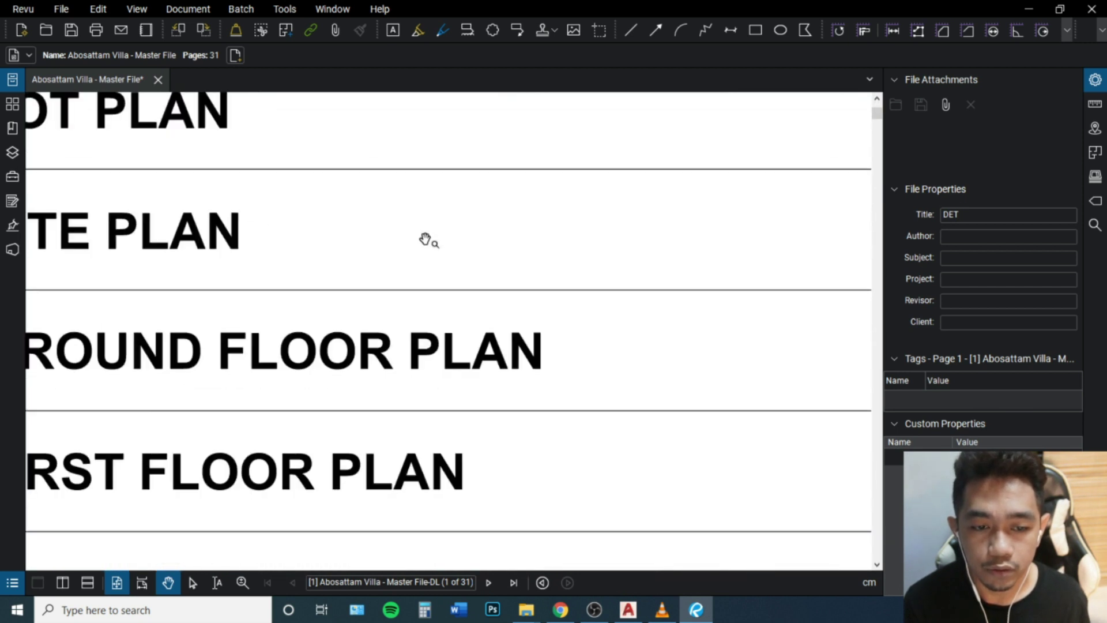
{"action": "scroll", "coordinate": [432, 233], "scroll_direction": "down", "scroll_amount": 6}
{"action": "scroll", "coordinate": [539, 407], "scroll_direction": "up", "scroll_amount": 2}
{"action": "scroll", "coordinate": [548, 360], "scroll_direction": "down", "scroll_amount": 2}
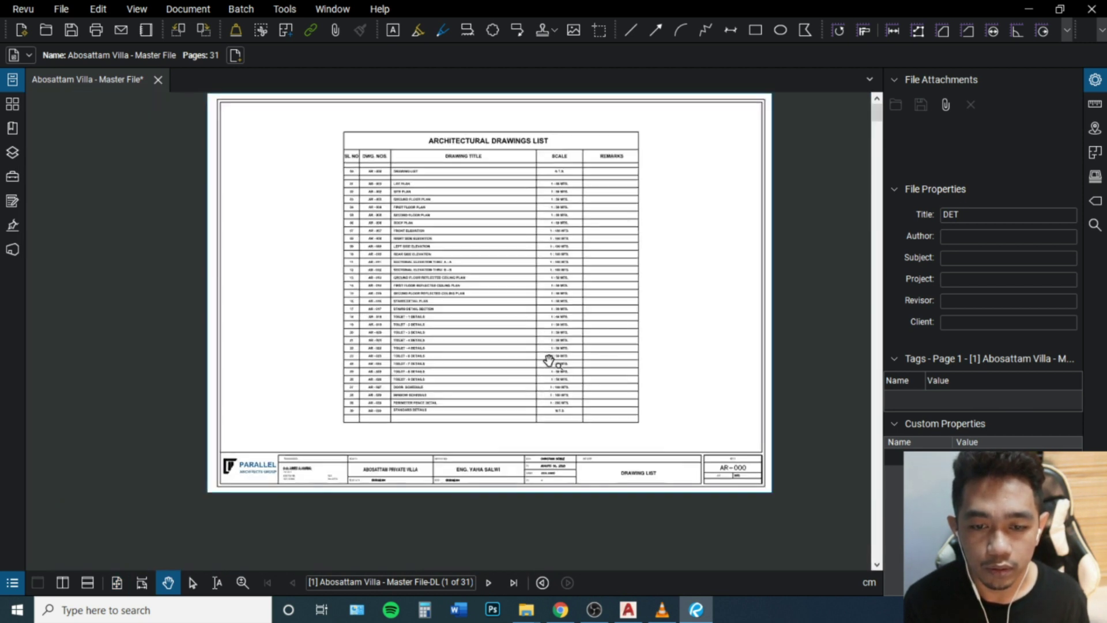
{"action": "left_click_drag", "start_coordinate": [533, 247], "coordinate": [527, 309]}
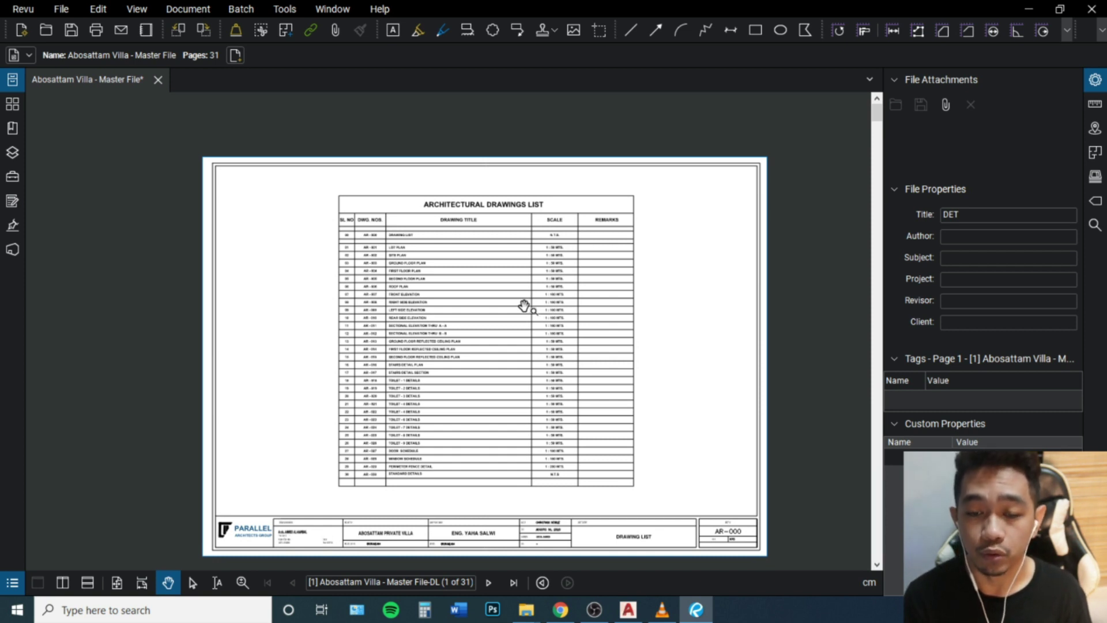
Page forward through the lot plan and site plan sheets and inspect each drawing
{"action": "left_click", "coordinate": [488, 583]}
{"action": "scroll", "coordinate": [546, 346], "scroll_direction": "down", "scroll_amount": 2}
{"action": "scroll", "coordinate": [511, 339], "scroll_direction": "up", "scroll_amount": 4}
{"action": "scroll", "coordinate": [549, 319], "scroll_direction": "down", "scroll_amount": 3}
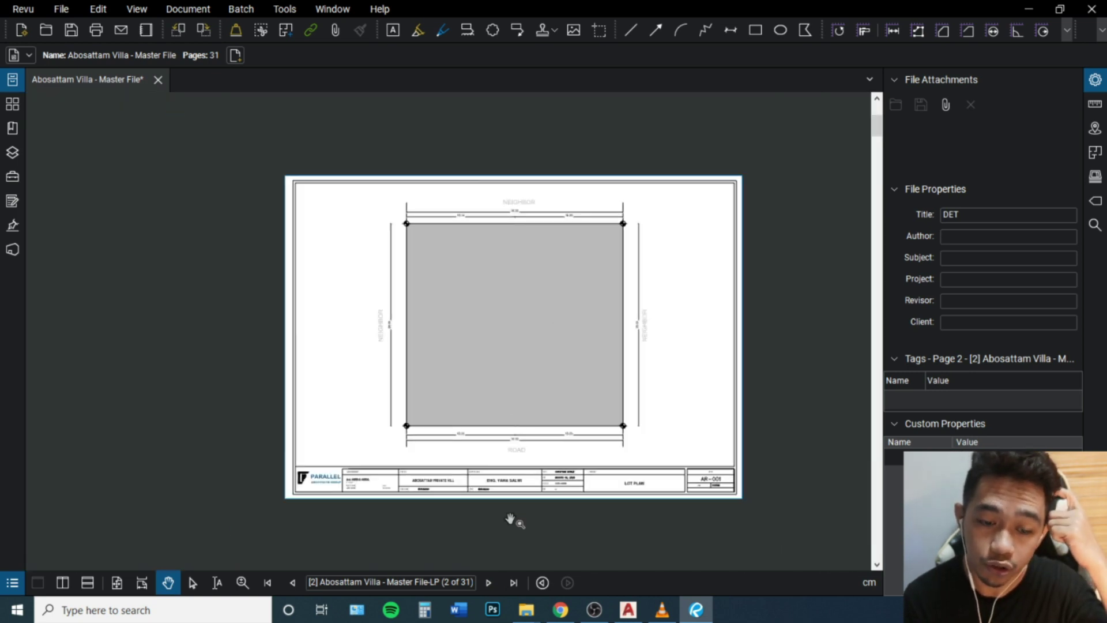
{"action": "left_click", "coordinate": [488, 582]}
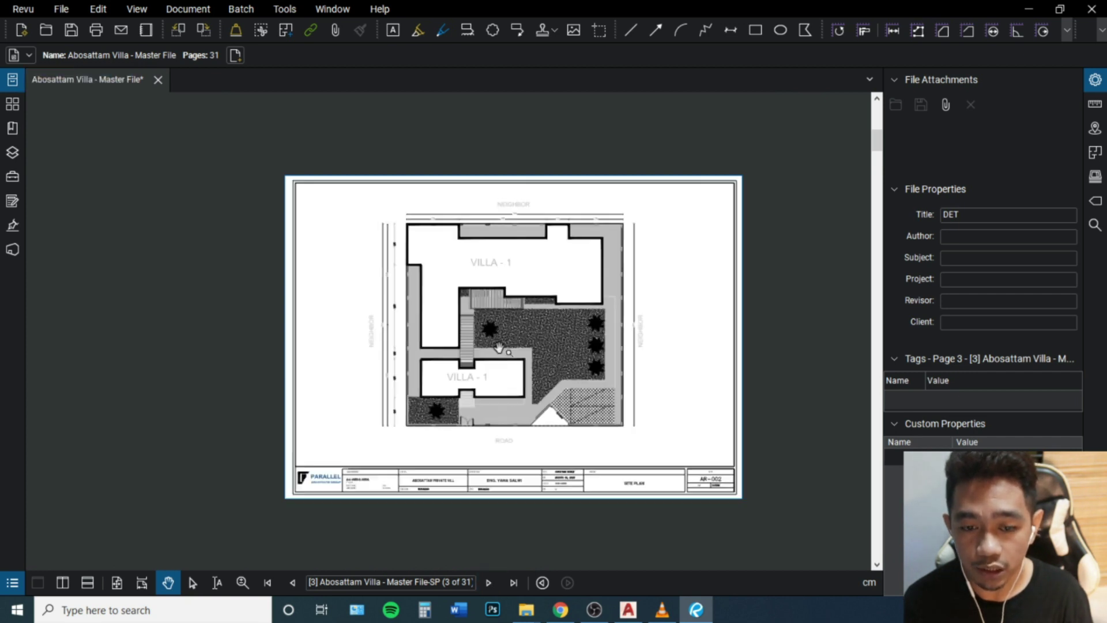
{"action": "scroll", "coordinate": [500, 347], "scroll_direction": "up", "scroll_amount": 3}
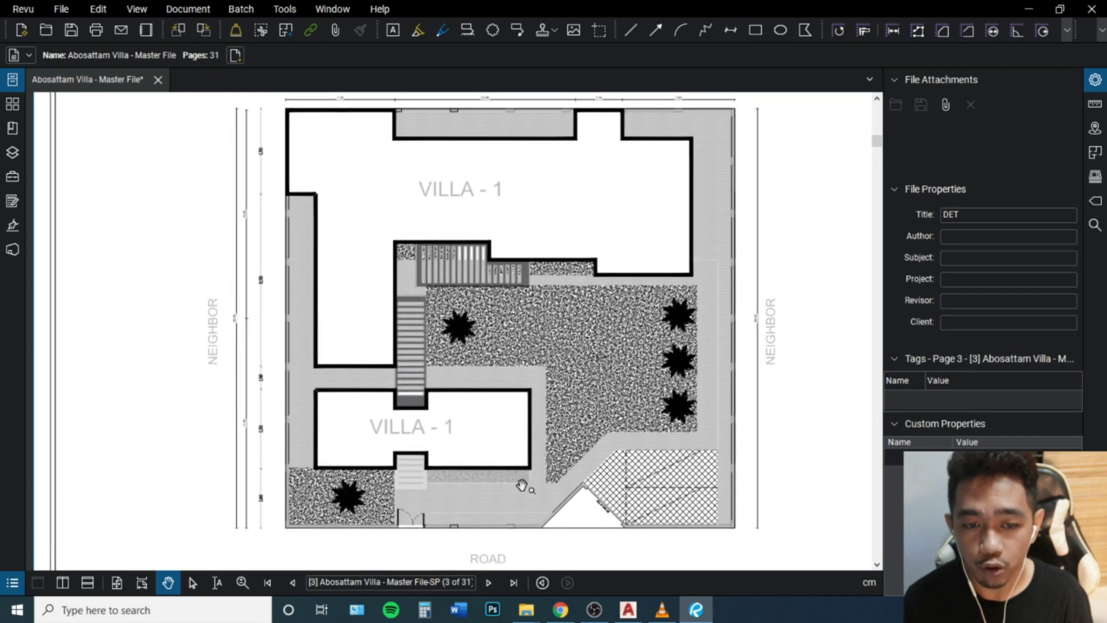
Go to the ground floor plan sheet and check the entrance details up close, then the overall plan
{"action": "left_click", "coordinate": [489, 583]}
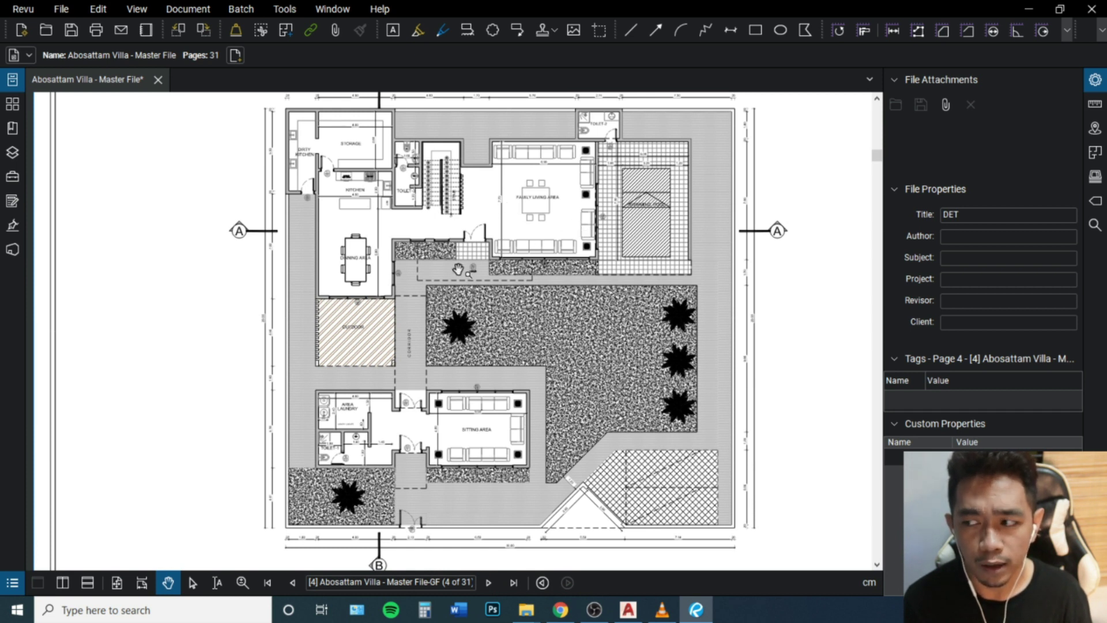
{"action": "scroll", "coordinate": [455, 257], "scroll_direction": "up", "scroll_amount": 5}
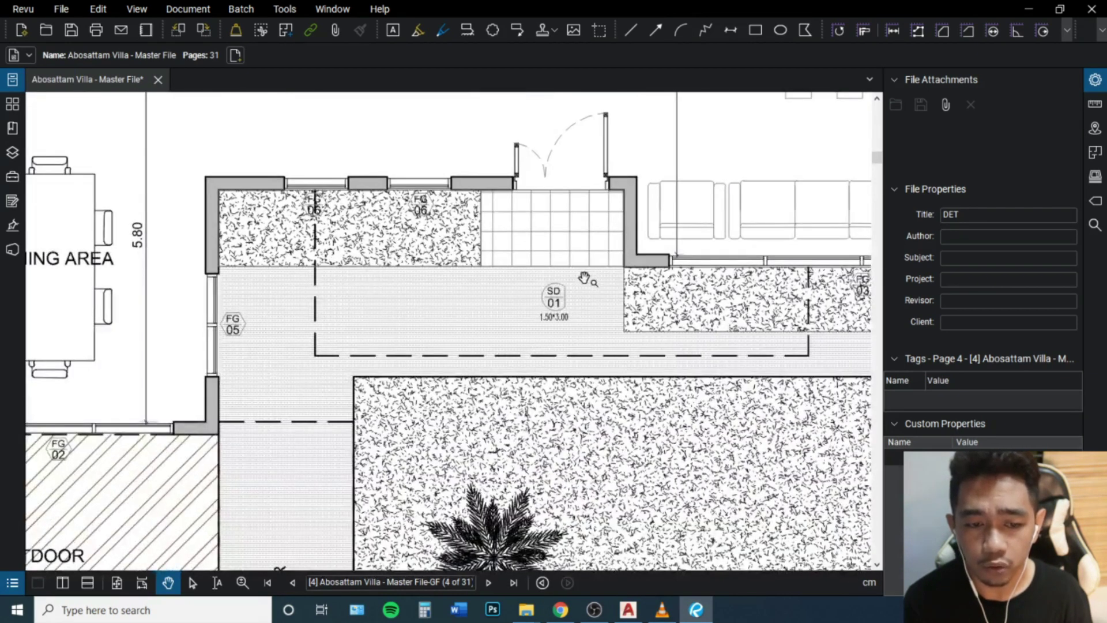
{"action": "scroll", "coordinate": [583, 283], "scroll_direction": "up", "scroll_amount": 6}
{"action": "scroll", "coordinate": [554, 294], "scroll_direction": "down", "scroll_amount": 10}
{"action": "scroll", "coordinate": [536, 304], "scroll_direction": "down", "scroll_amount": 3}
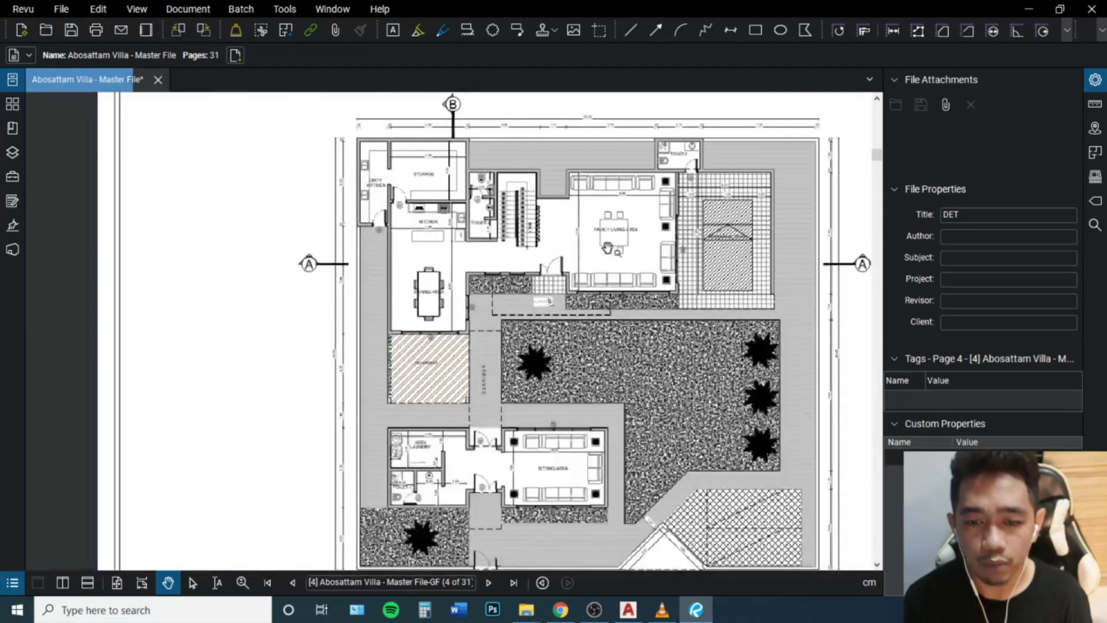